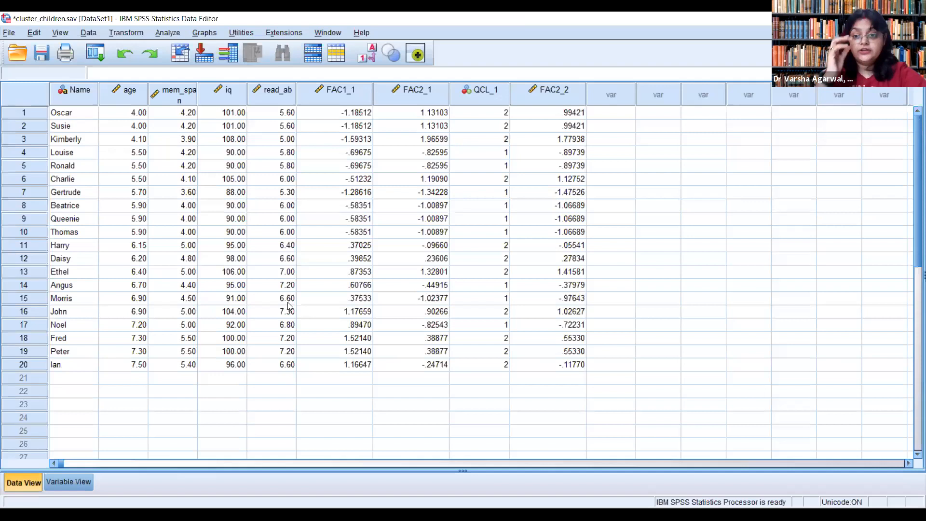
pyautogui.click(169, 34)
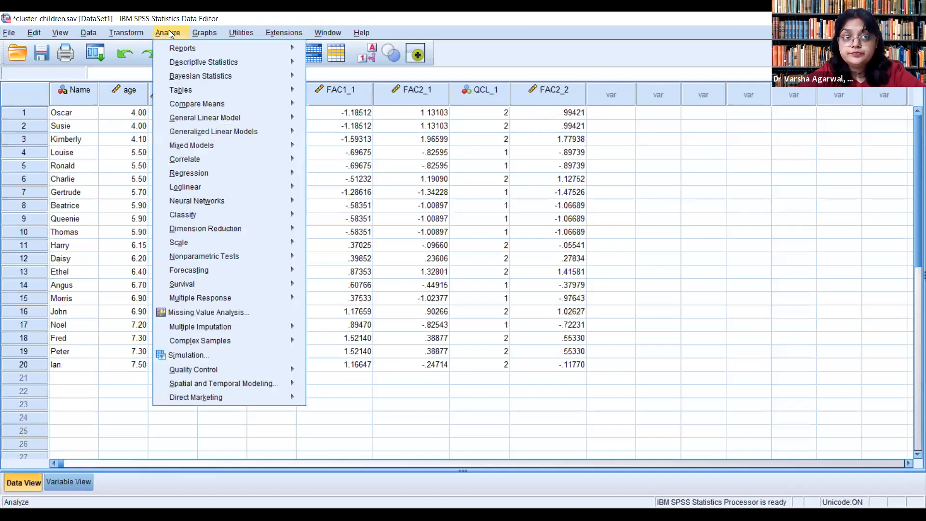
pyautogui.click(384, 291)
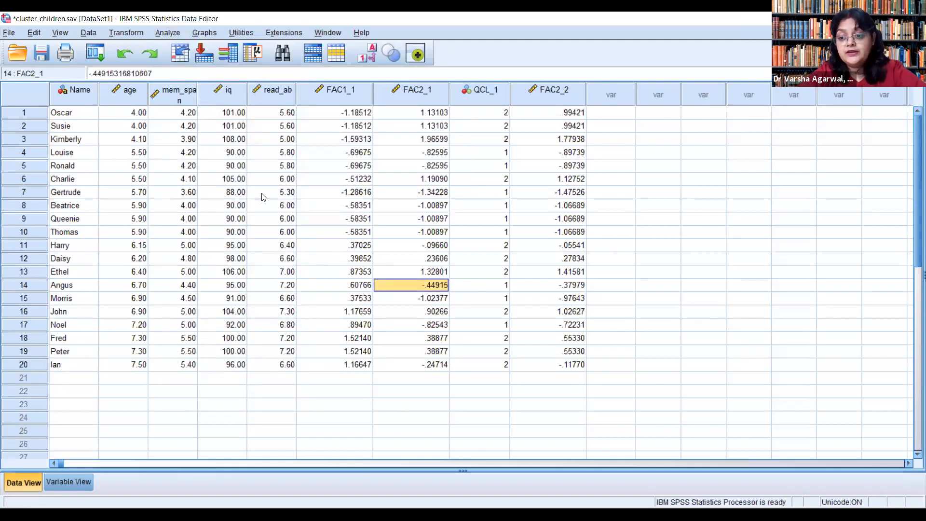
pyautogui.click(167, 33)
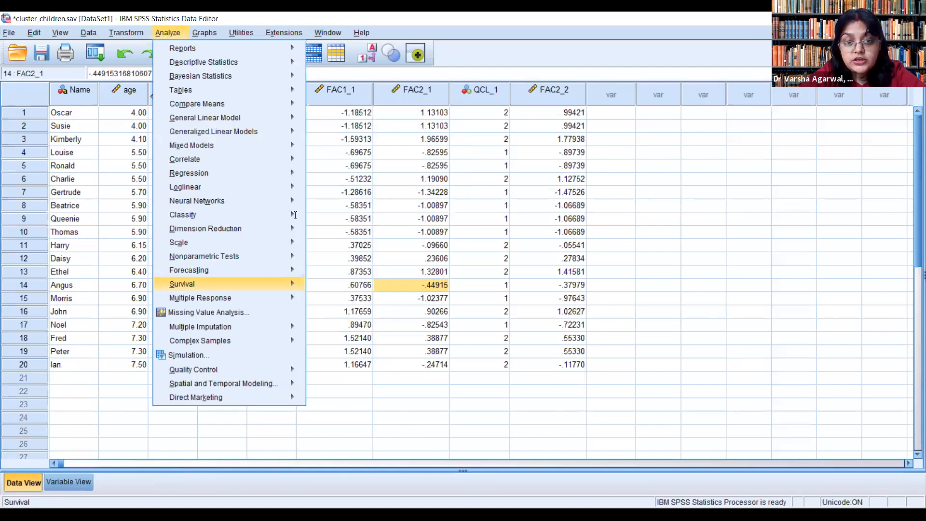
pyautogui.moveTo(295, 215)
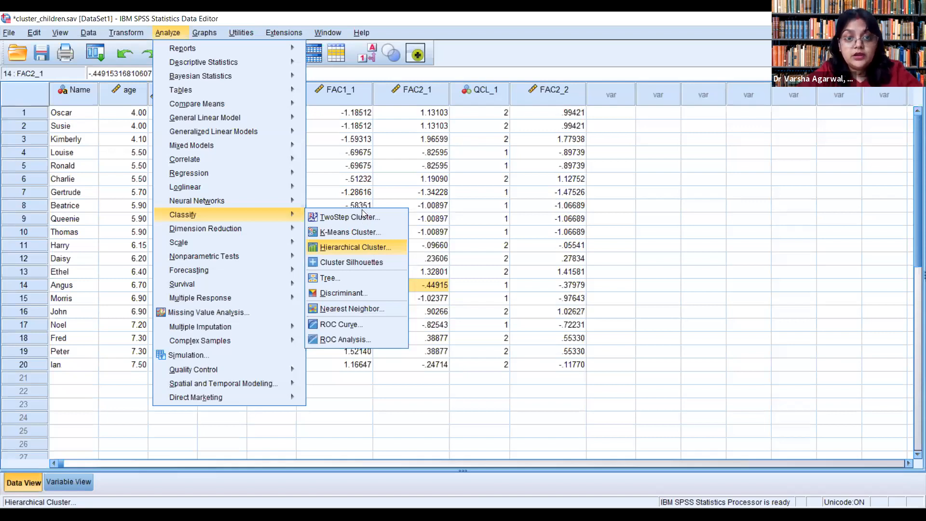
pyautogui.press('Return')
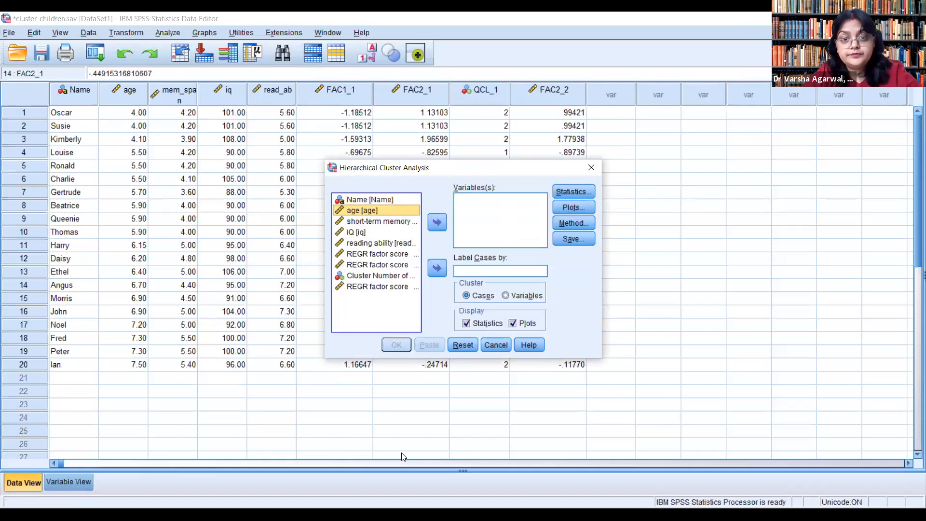
pyautogui.hotkey('shift', 'Down')
pyautogui.hotkey('shift', 'Down')
pyautogui.hotkey('shift', 'Down')
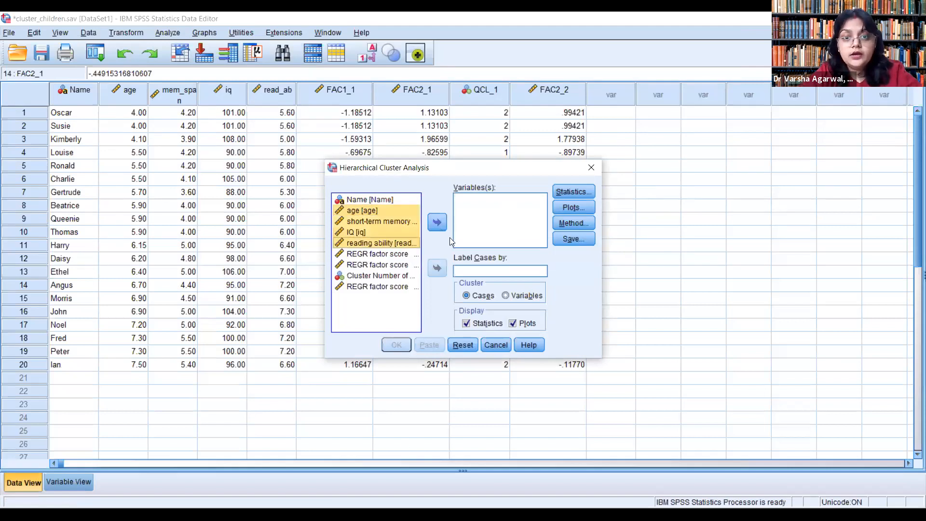
pyautogui.click(438, 223)
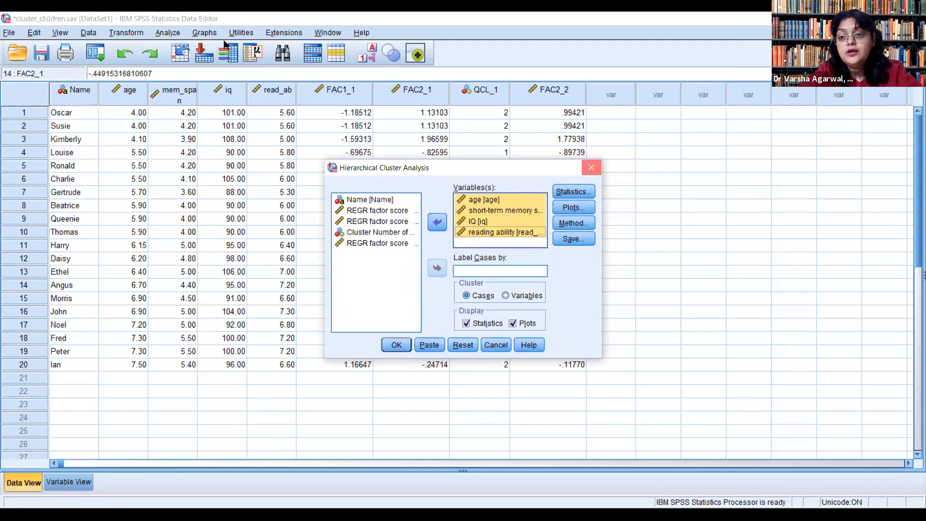
pyautogui.press('Escape')
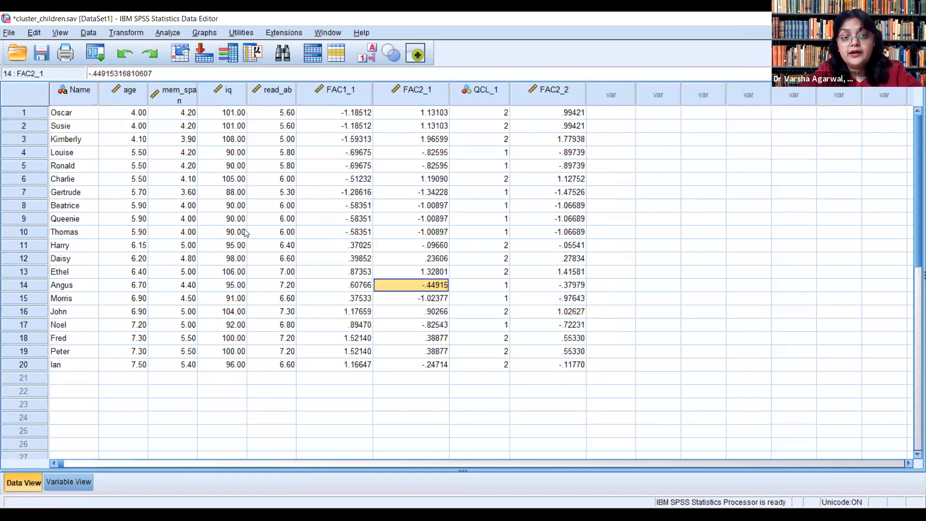
# Step: Set up a factor analysis of age, short-term memory, IQ and reading ability with Varimax rotation and the rotated solution displayed
pyautogui.hotkey('alt', 'a')
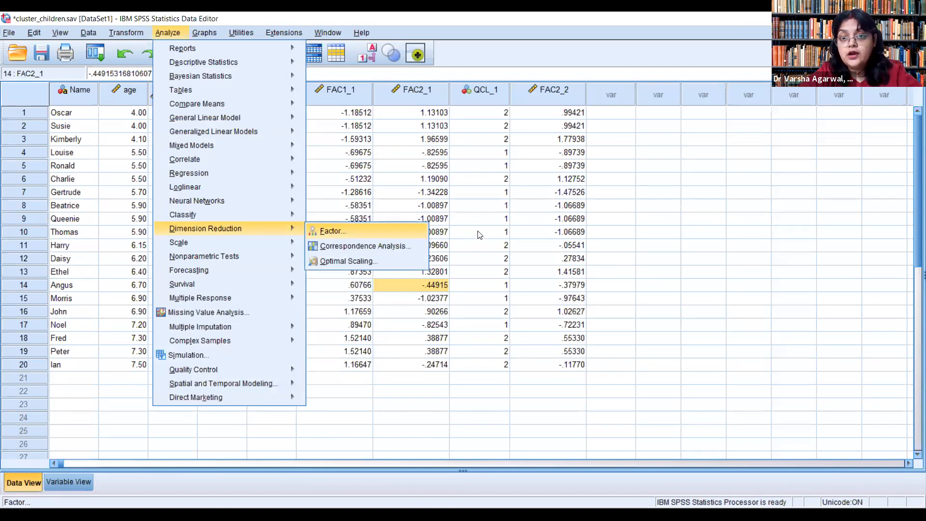
pyautogui.press('Return')
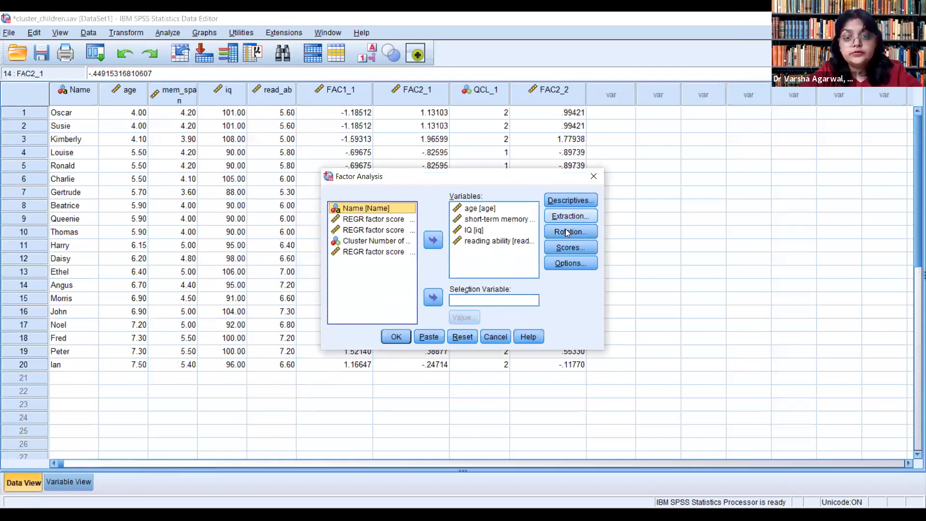
pyautogui.click(570, 216)
pyautogui.click(424, 176)
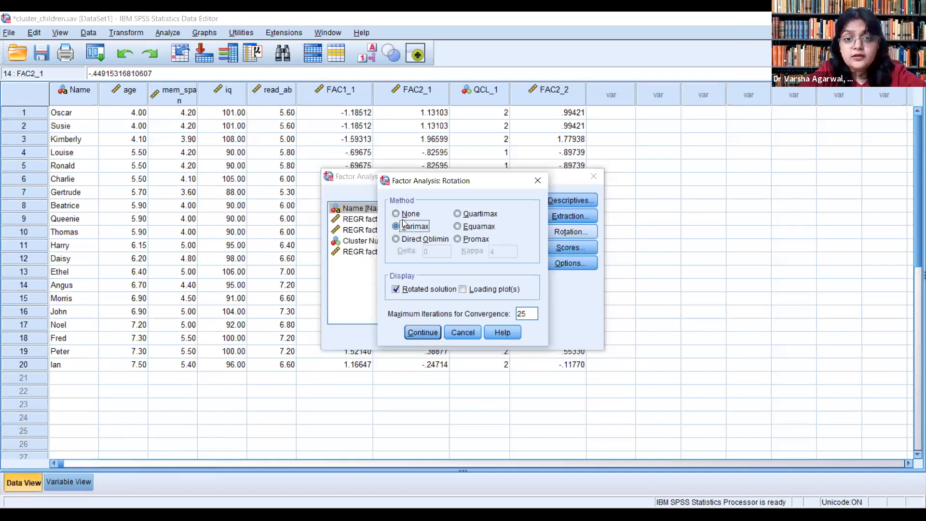
pyautogui.press('Return')
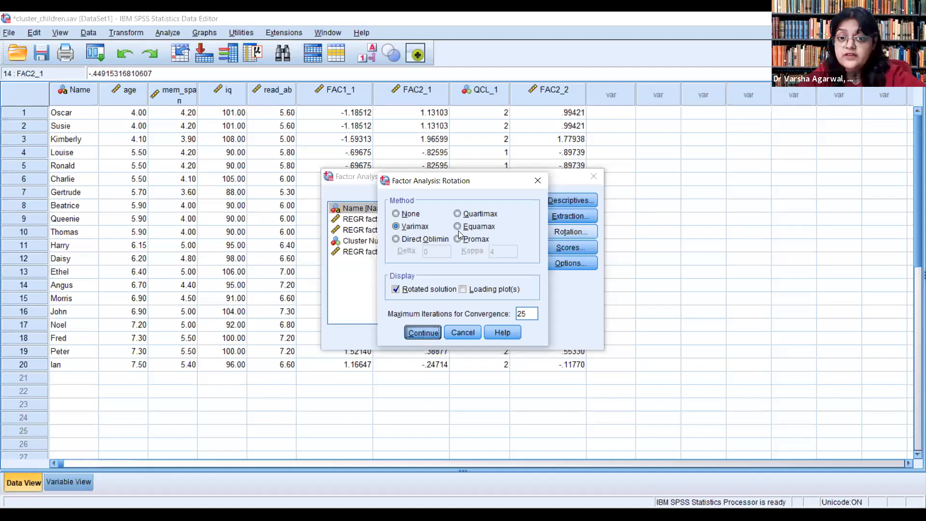
pyautogui.press('Return')
# Step: Save the factor scores as variables with the Regression method, exclude missing cases listwise, and run the factor analysis
pyautogui.hotkey('alt', 's')
pyautogui.press('space')
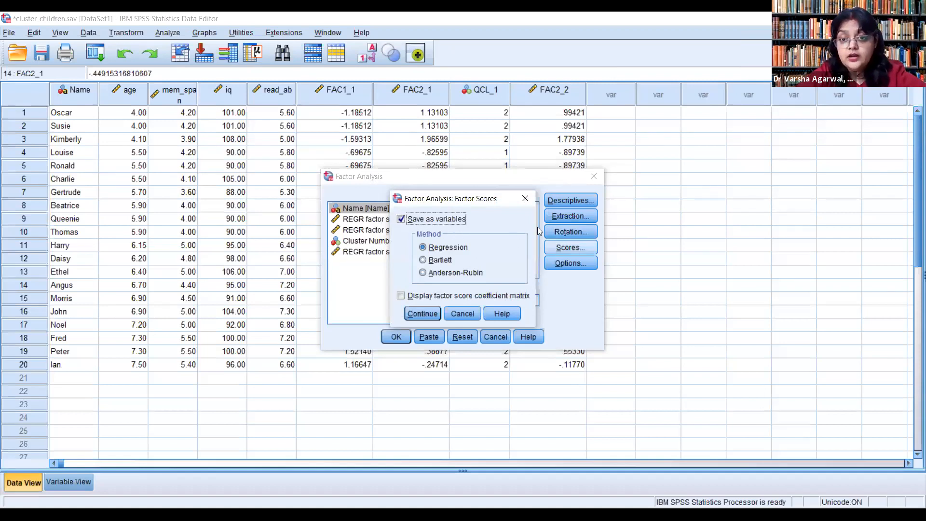
pyautogui.press('Return')
pyautogui.click(570, 262)
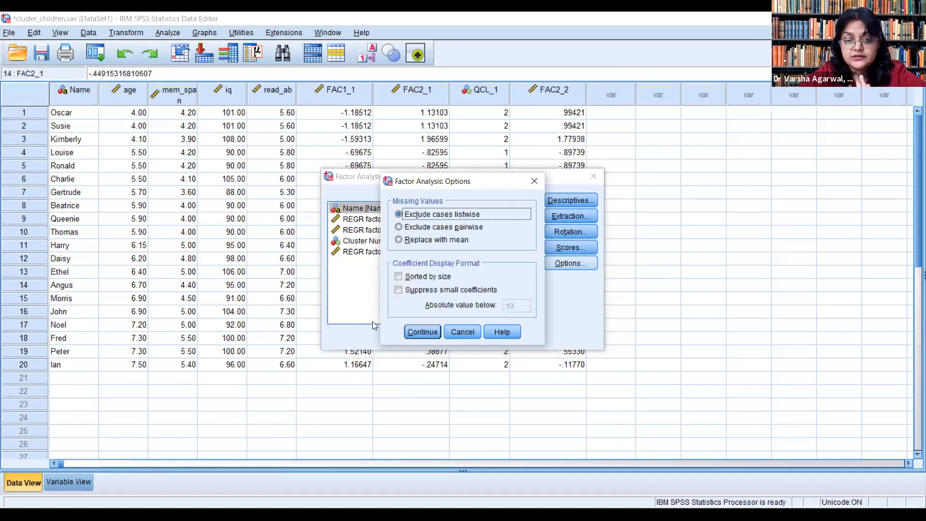
pyautogui.click(409, 333)
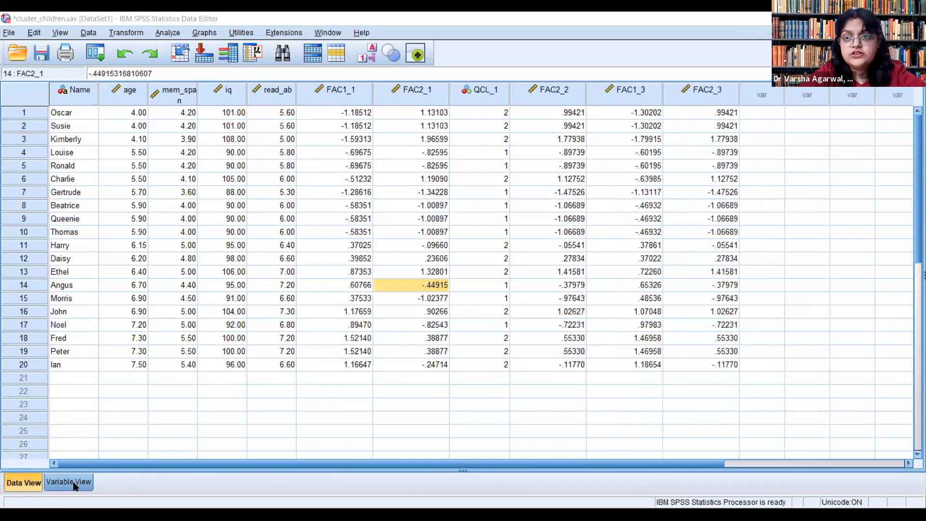
# Step: Examine the saved factor score variables in the variable definitions, comparing FAC1_1 and FAC2_1 with FAC2_2 and FAC1_3
pyautogui.click(75, 484)
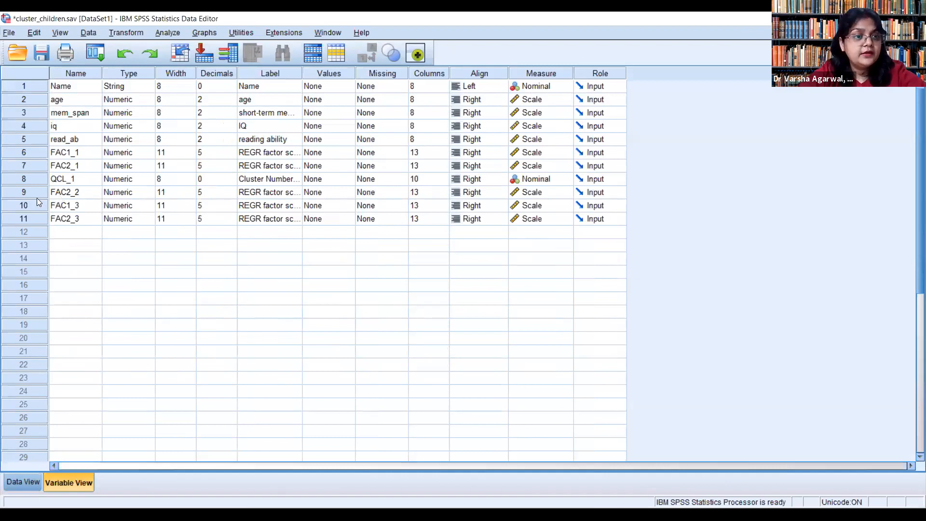
pyautogui.click(68, 154)
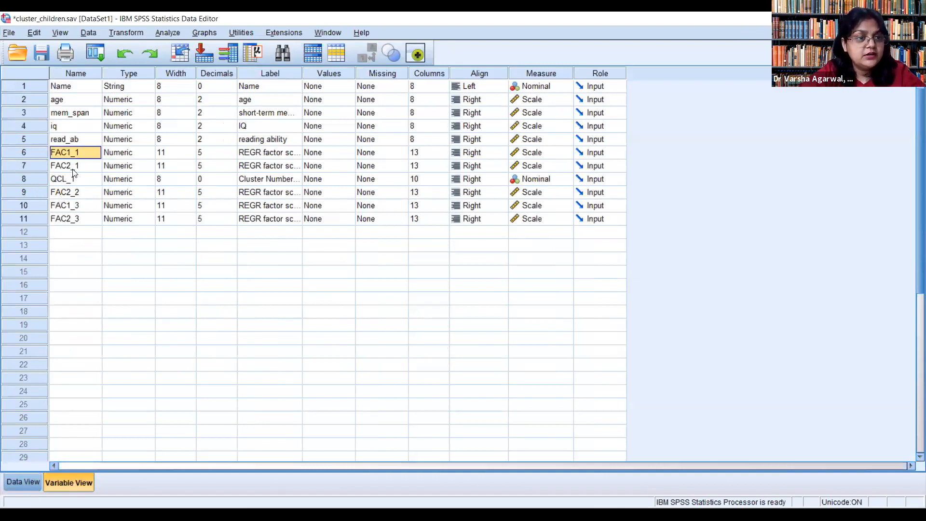
pyautogui.click(69, 196)
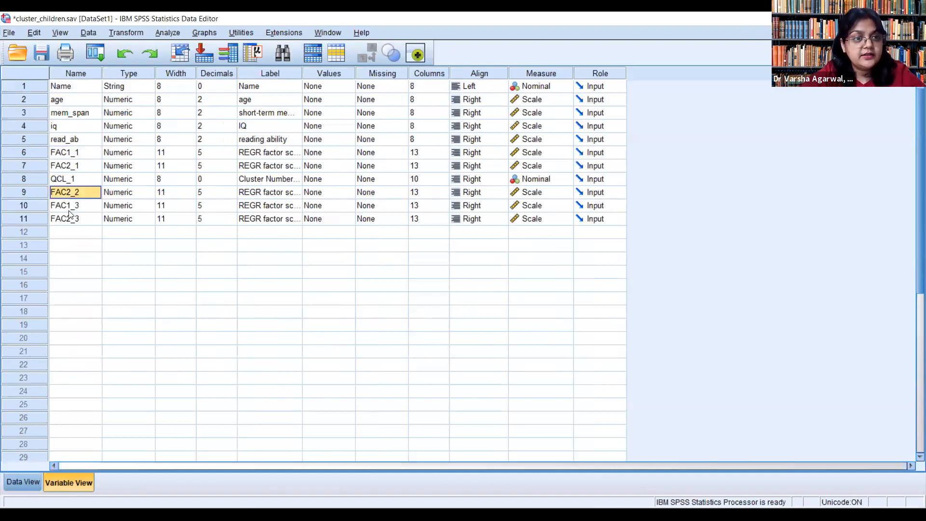
pyautogui.click(68, 210)
pyautogui.click(78, 193)
pyautogui.click(71, 207)
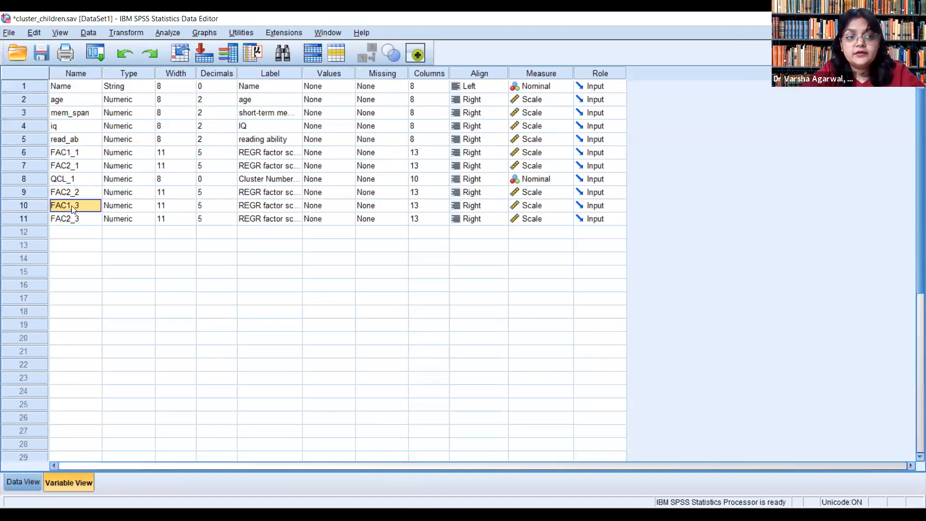
pyautogui.click(71, 156)
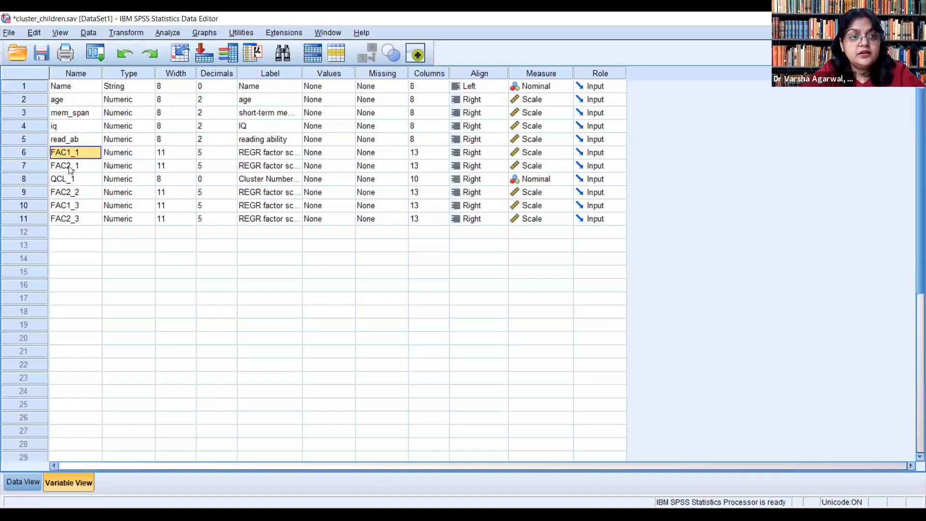
pyautogui.press('Down')
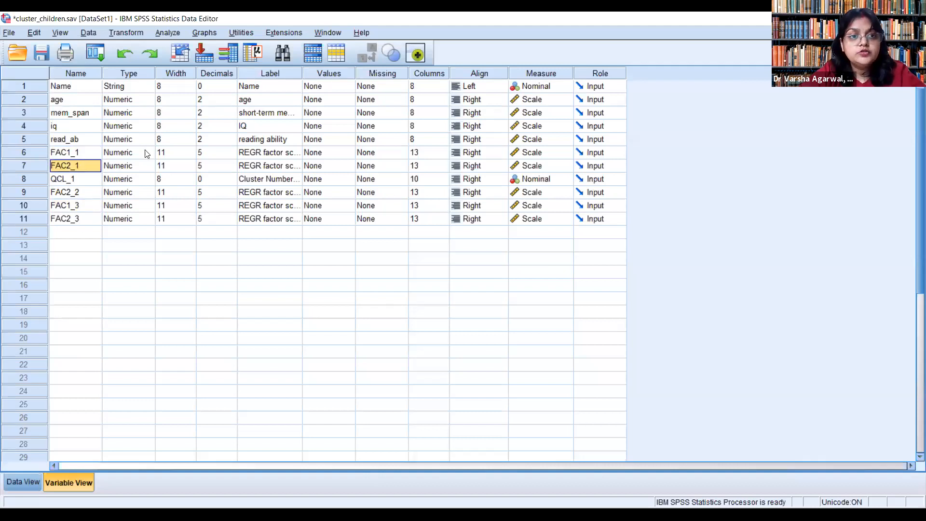
pyautogui.click(87, 154)
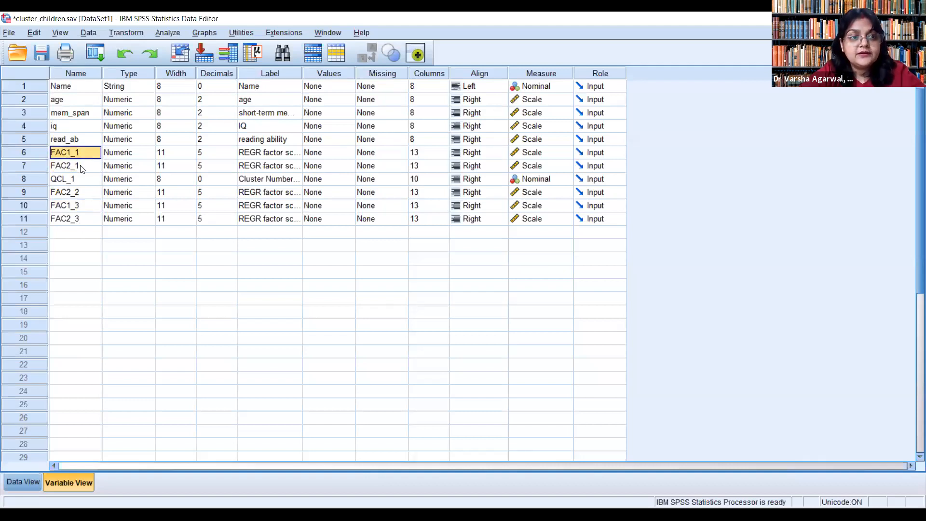
pyautogui.click(83, 169)
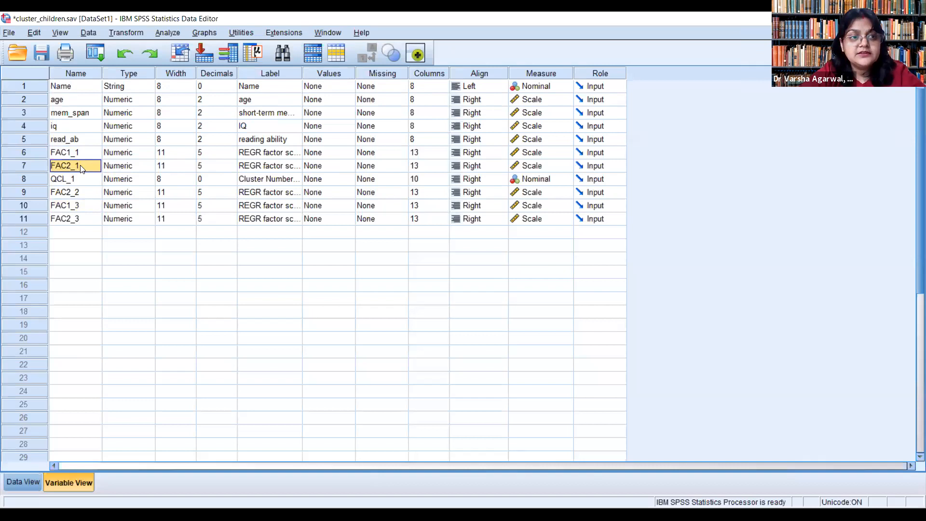
# Step: Start a hierarchical cluster analysis of cases using the factor scores FAC1_1 and FAC2_1 as its variables
pyautogui.click(170, 34)
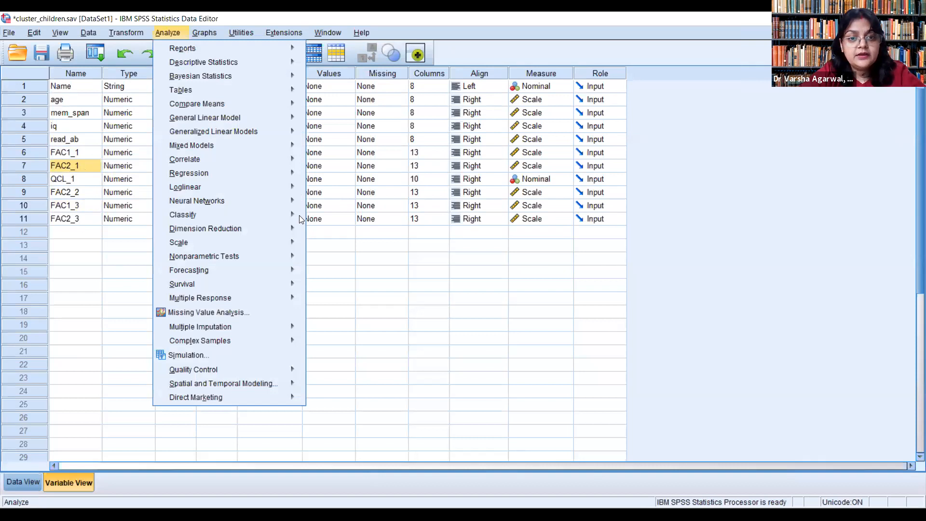
pyautogui.moveTo(230, 215)
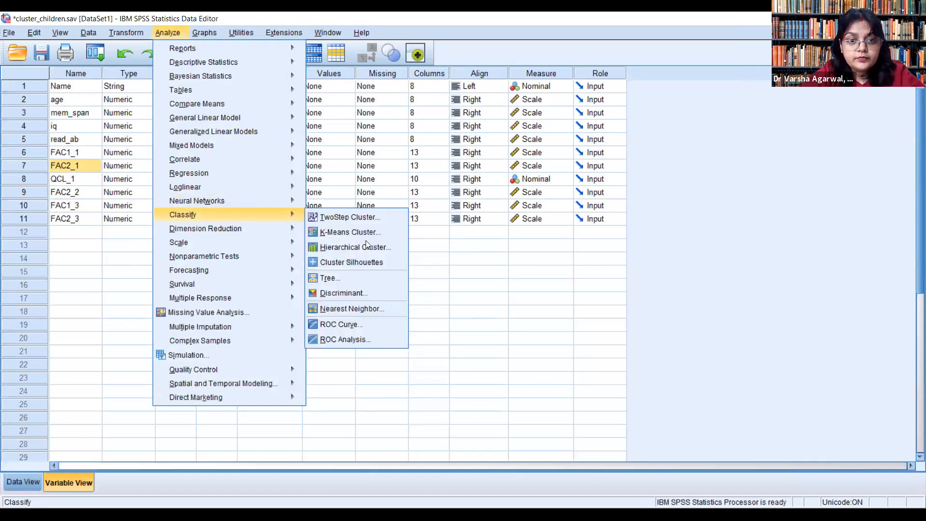
pyautogui.click(369, 247)
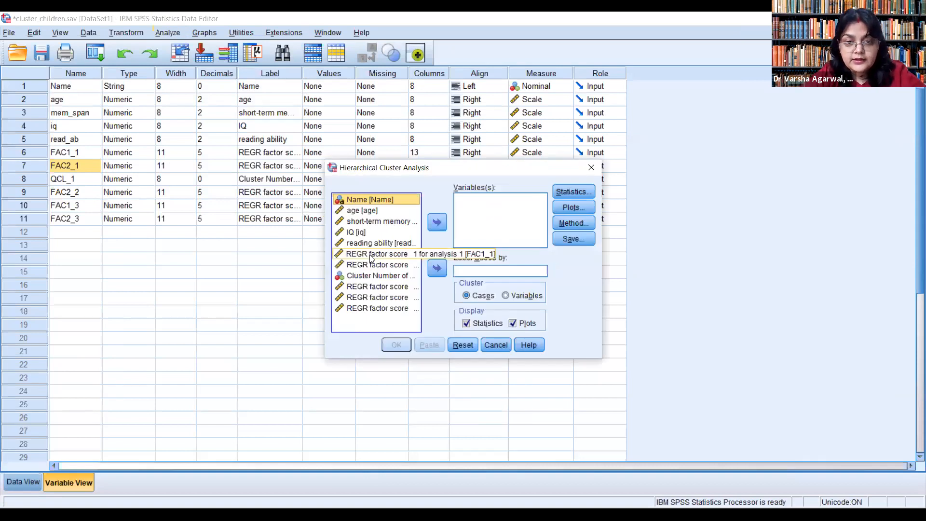
pyautogui.click(370, 255)
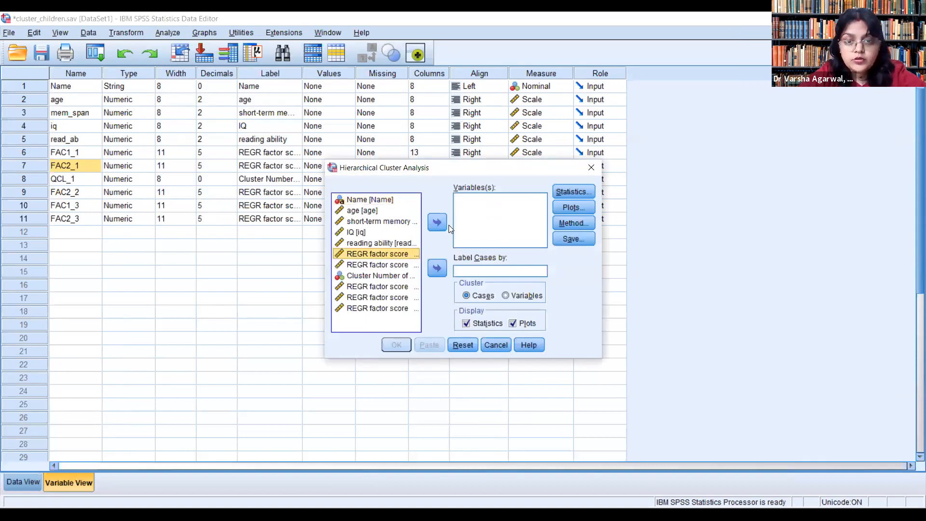
pyautogui.hotkey('shift', 'Down')
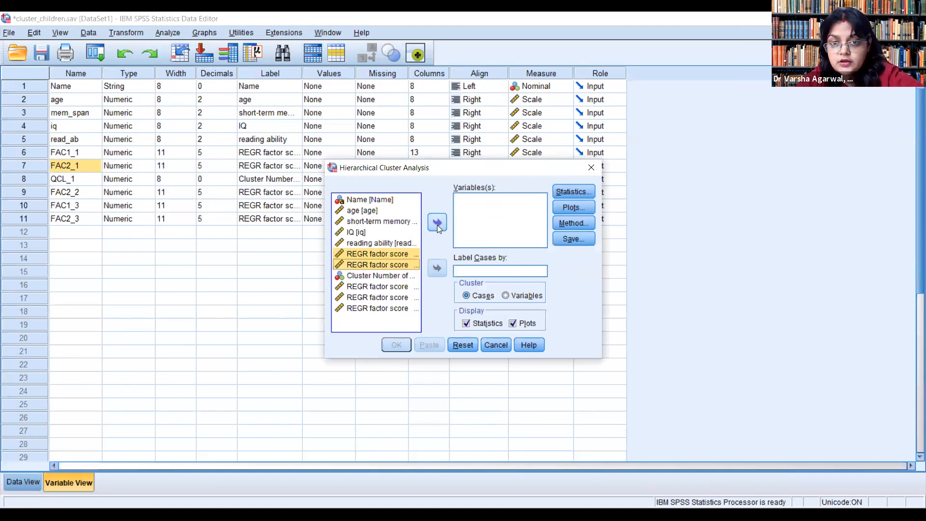
pyautogui.click(437, 222)
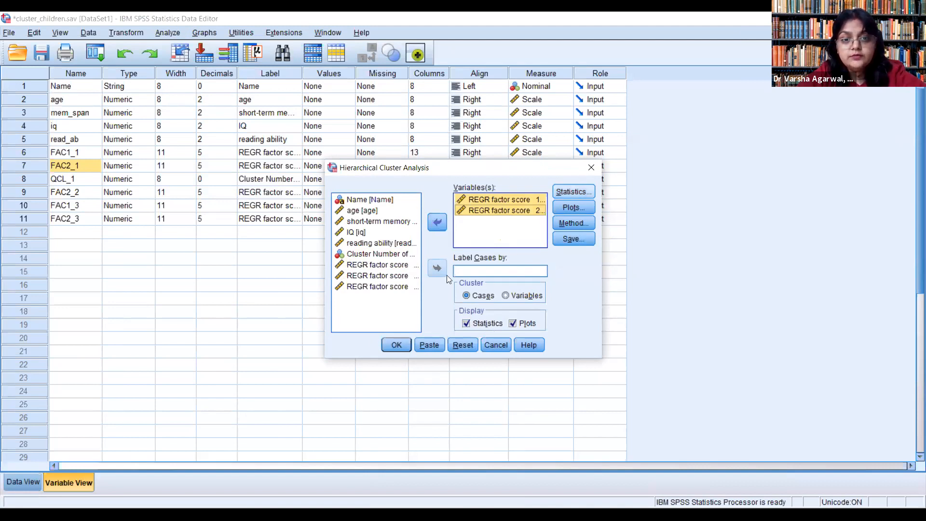
# Step: Keep the agglomeration schedule in the cluster statistics and set the cluster method to Ward's method with squared Euclidean distance
pyautogui.click(573, 192)
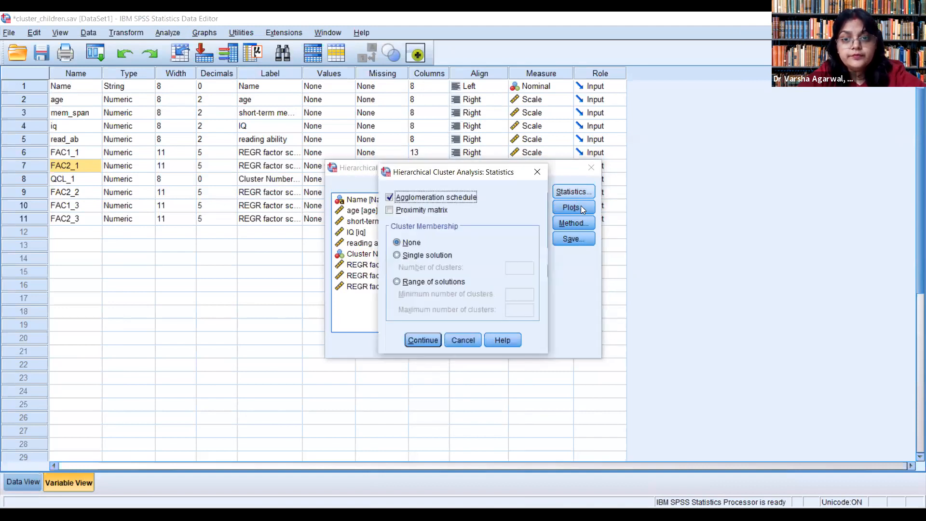
pyautogui.click(423, 340)
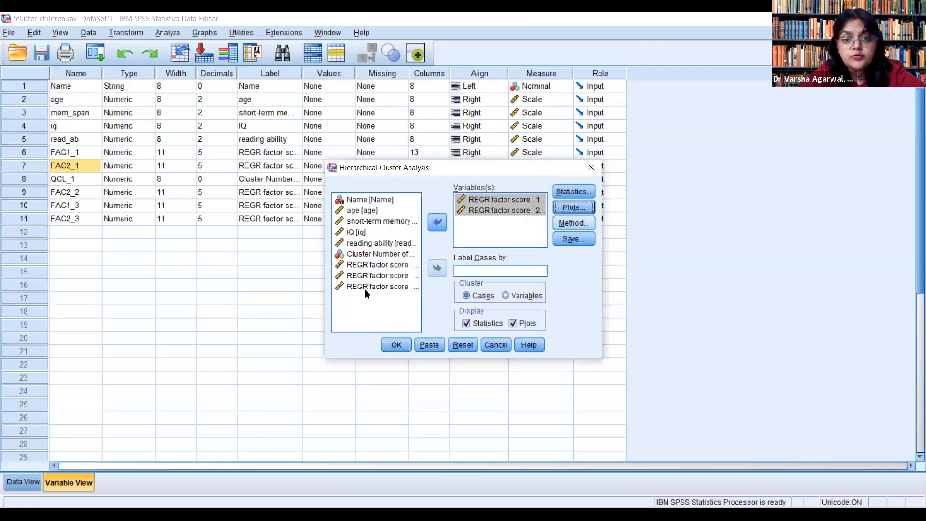
pyautogui.click(574, 224)
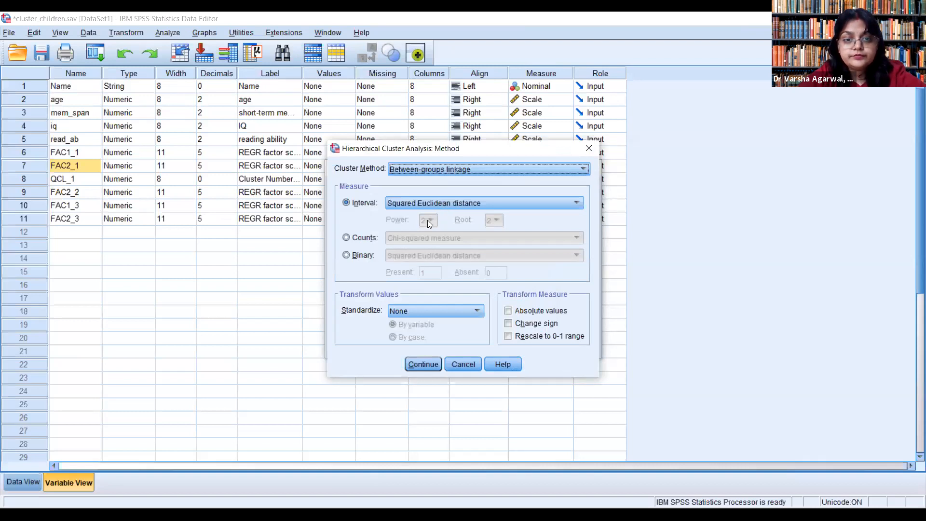
pyautogui.click(451, 203)
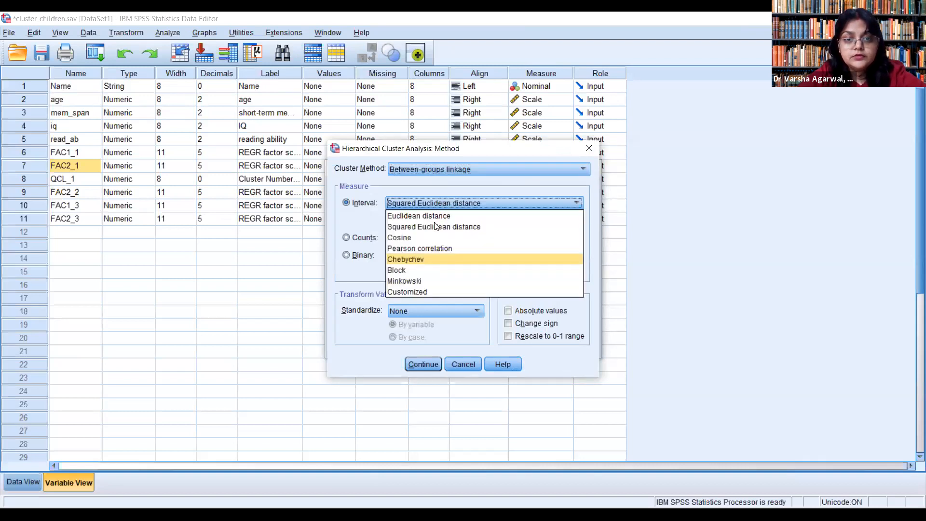
pyautogui.click(438, 169)
pyautogui.click(438, 169)
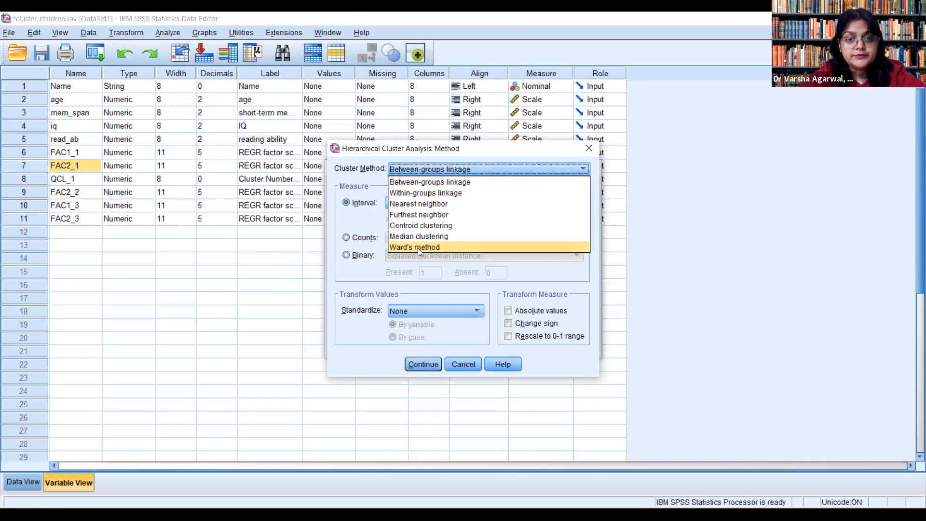
pyautogui.press('Return')
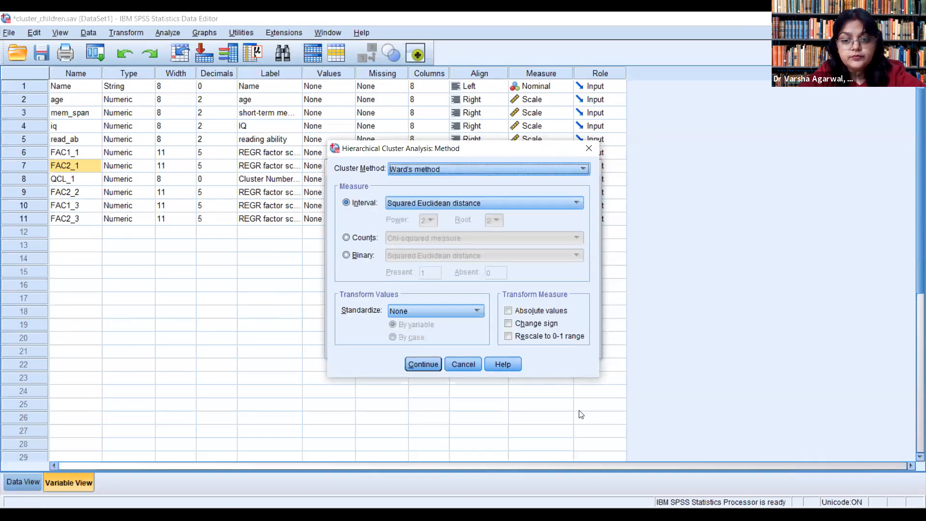
# Step: Accept Ward's method with squared Euclidean distance and no standardization, and run the hierarchical cluster analysis
pyautogui.click(173, 287)
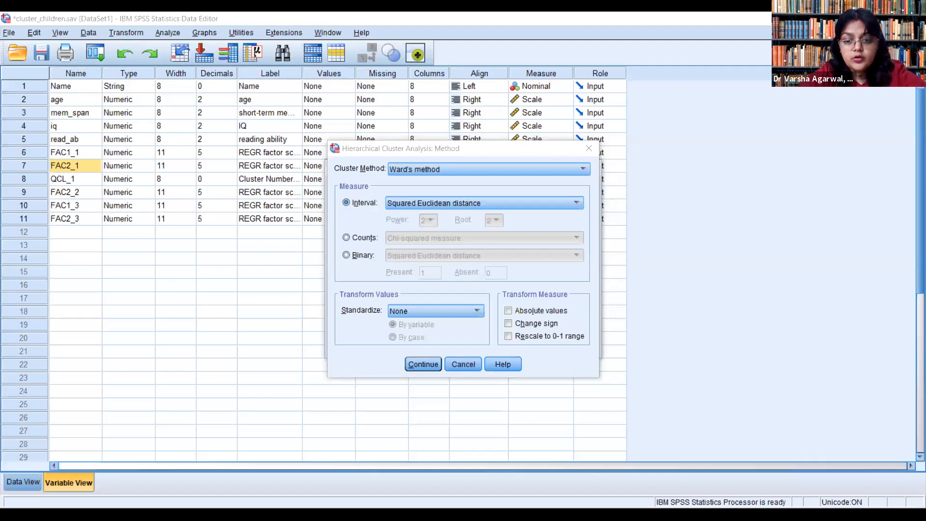
pyautogui.click(452, 279)
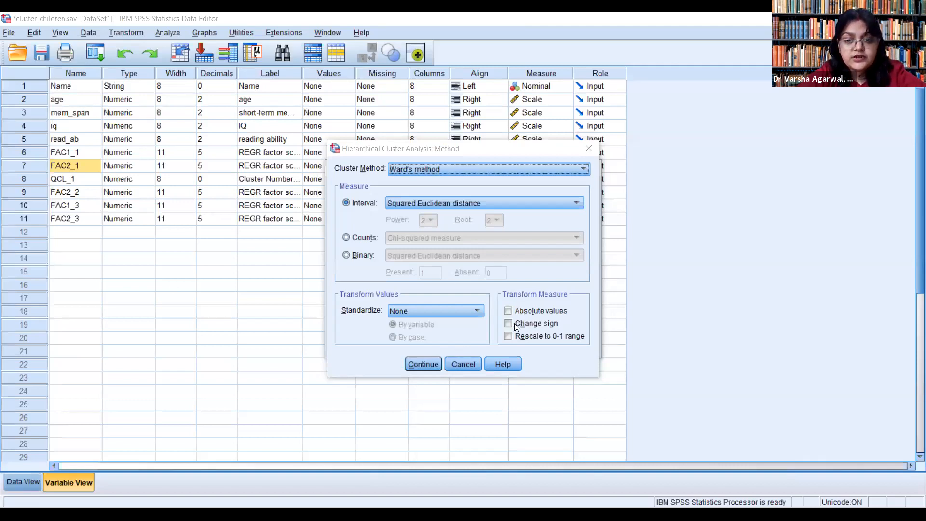
pyautogui.press('Return')
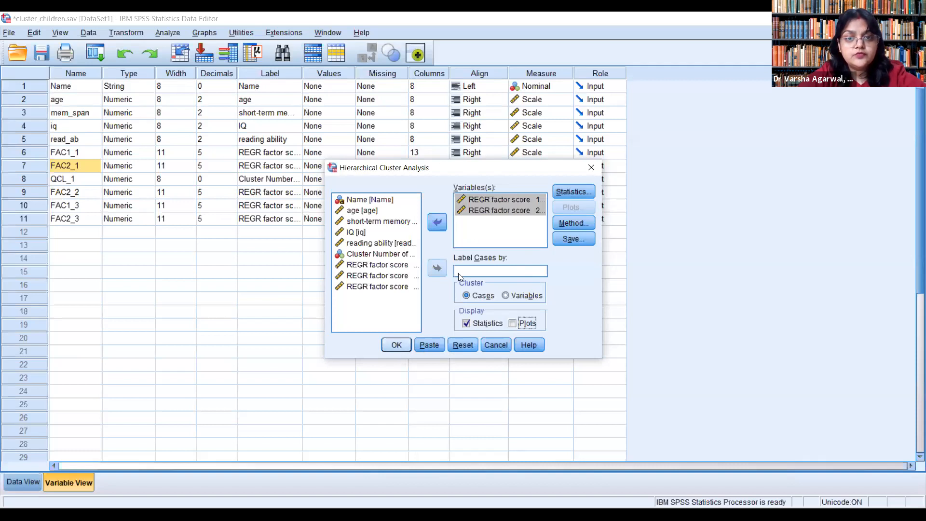
pyautogui.hotkey('alt', 's')
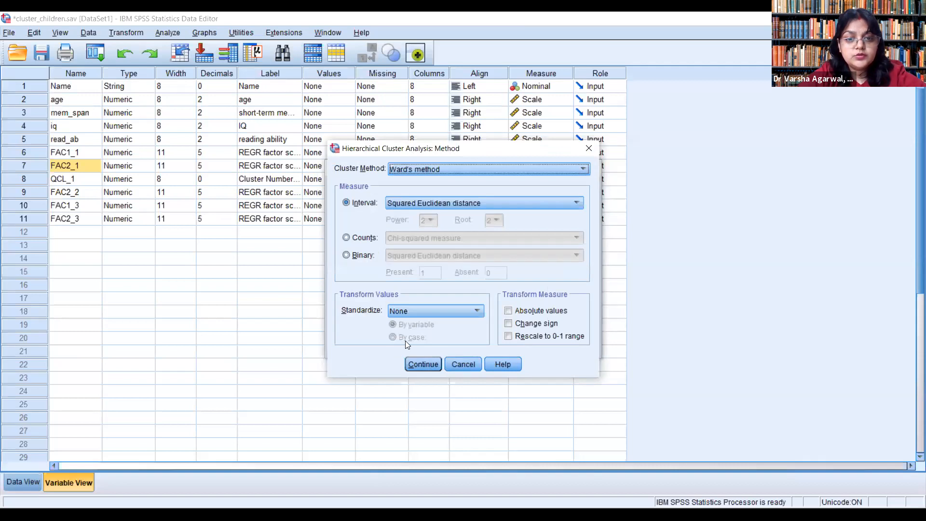
pyautogui.click(418, 363)
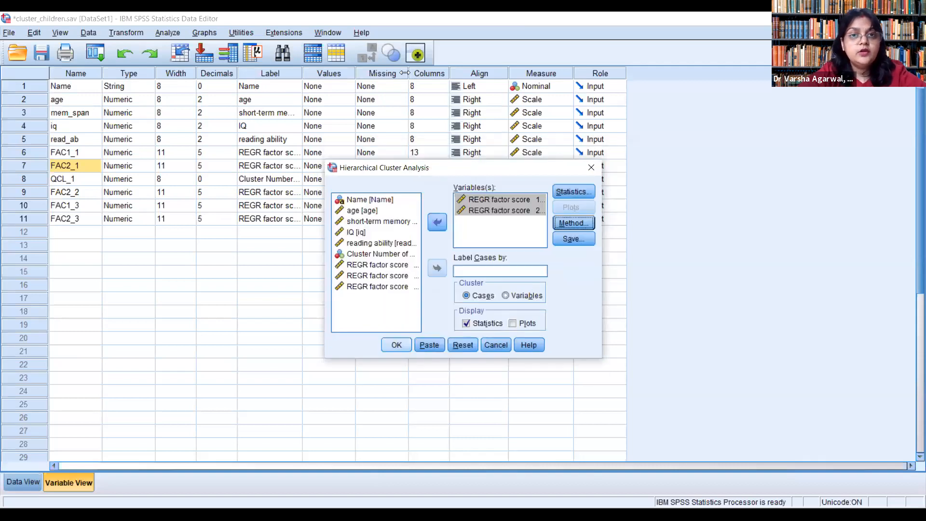
pyautogui.click(403, 343)
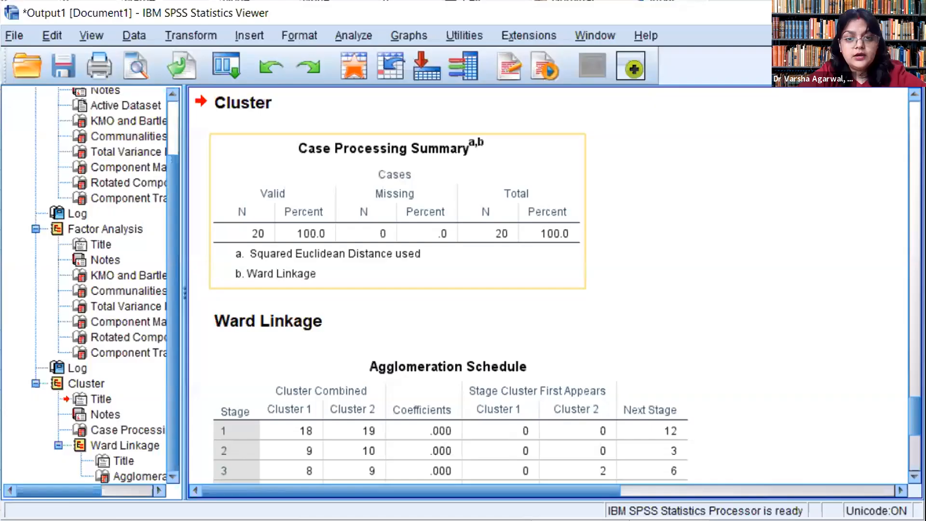
# Step: Examine the Ward linkage agglomeration schedule and its coefficients through the last stage, and review the preceding factor analysis tables
pyautogui.scroll(-3, 482, 289)
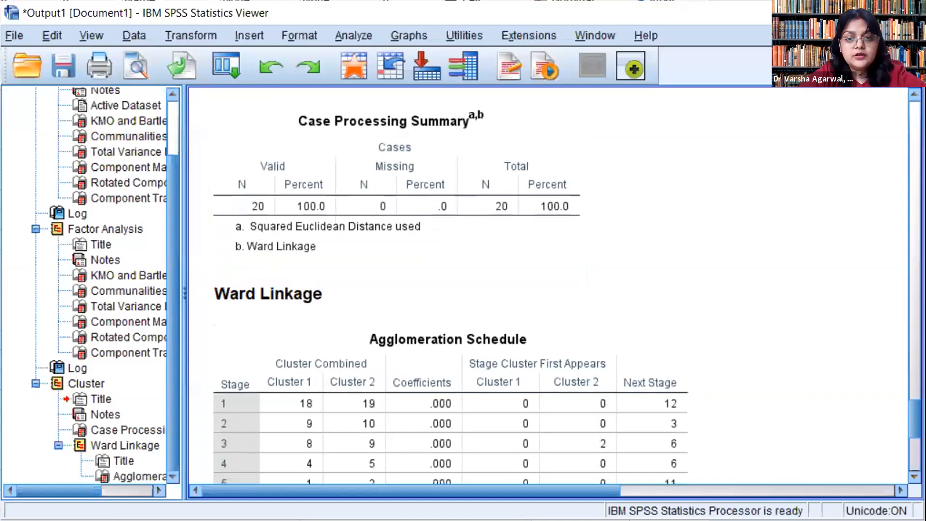
pyautogui.scroll(-1, 482, 289)
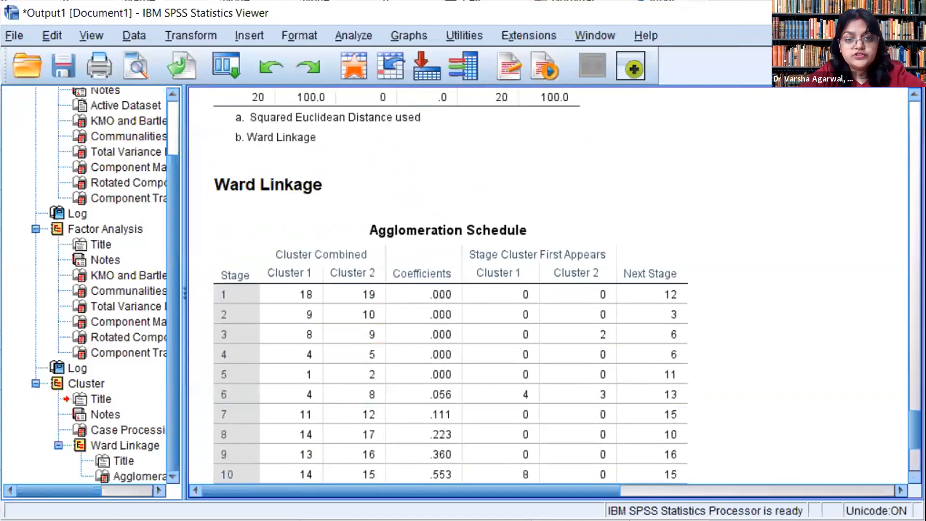
pyautogui.scroll(-3, 482, 290)
pyautogui.scroll(-2, 553, 474)
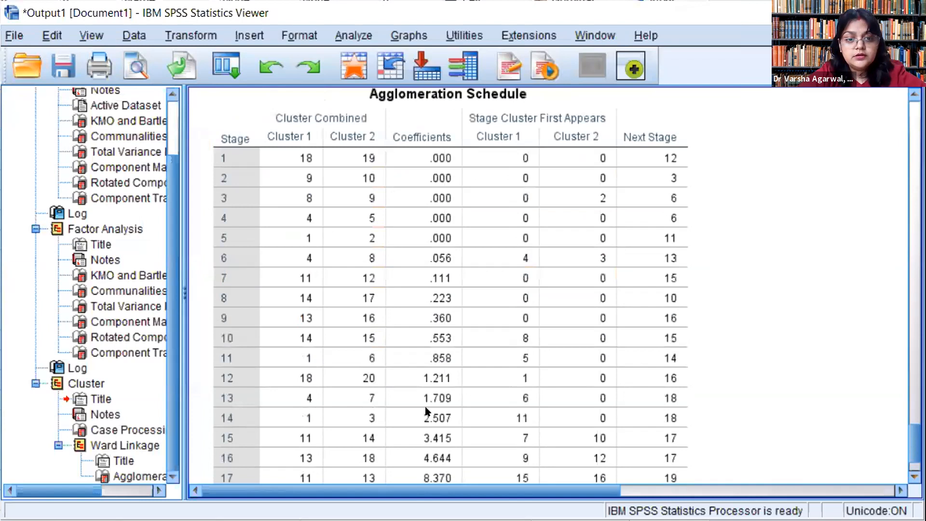
pyautogui.scroll(-3, 695, 393)
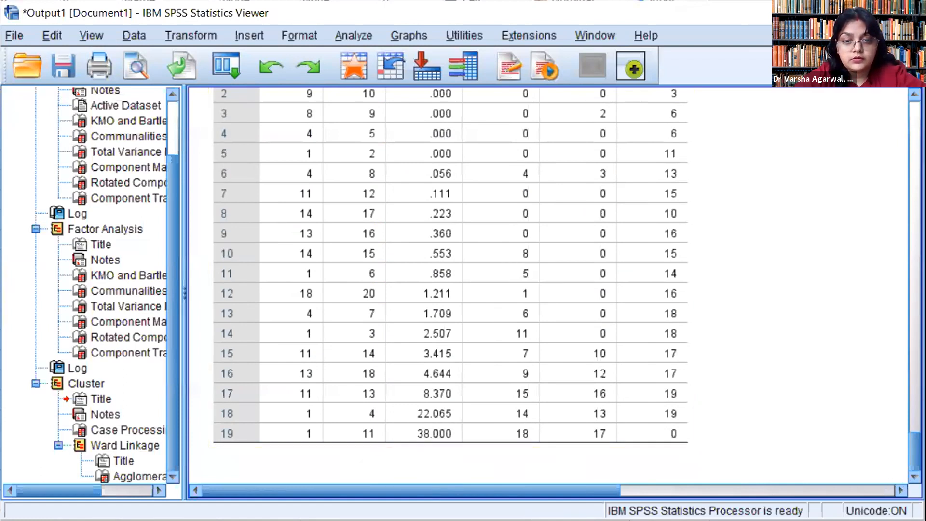
pyautogui.scroll(10, 892, 114)
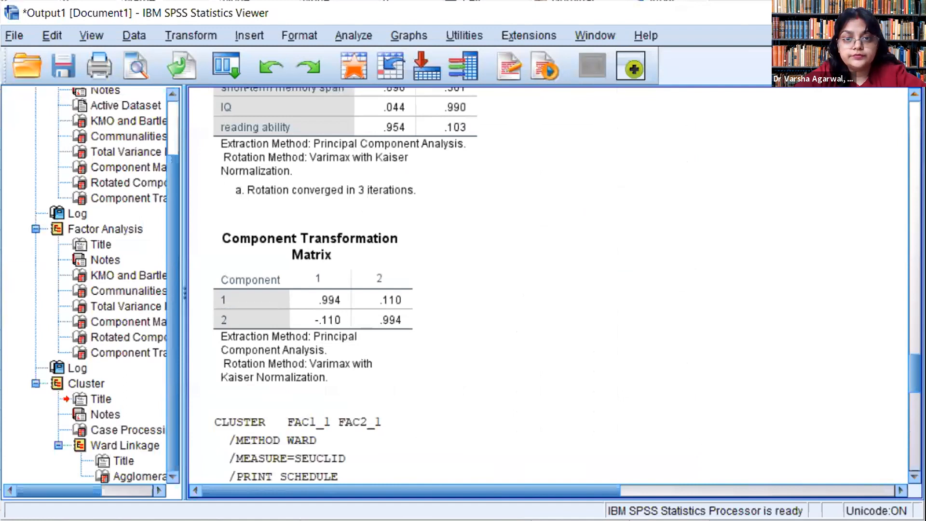
pyautogui.scroll(7, 550, 285)
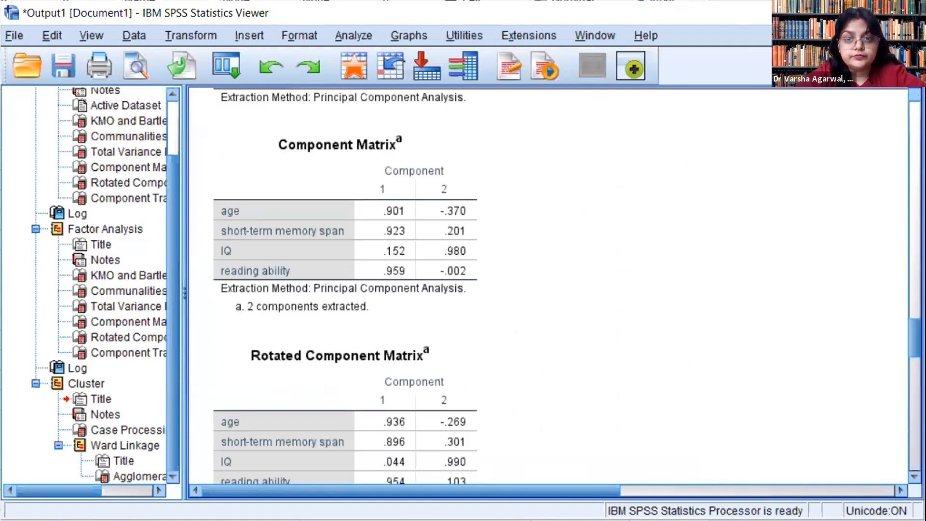
pyautogui.scroll(4, 549, 284)
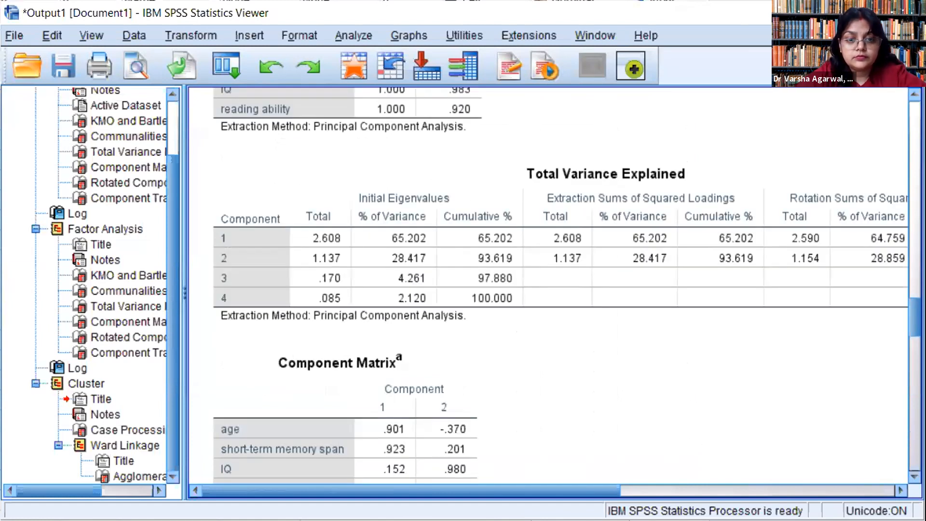
pyautogui.scroll(-20, 409, 234)
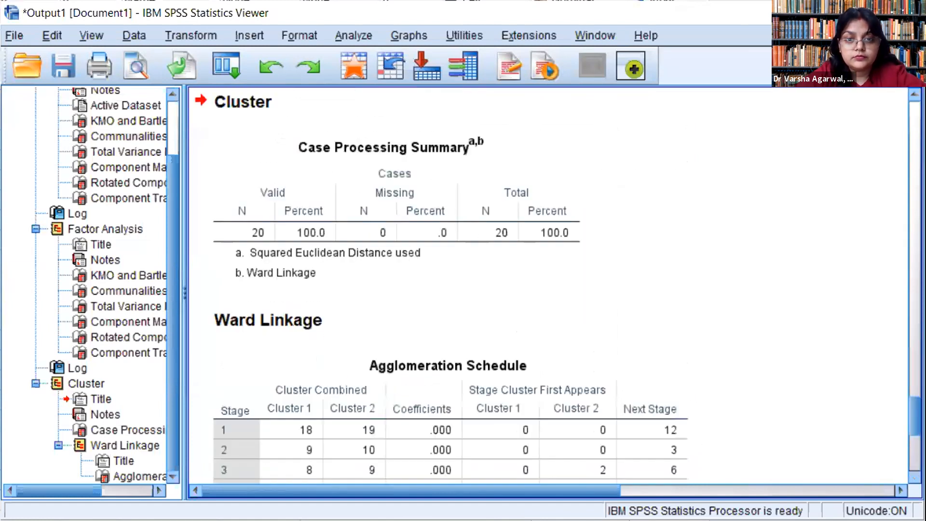
pyautogui.click(436, 108)
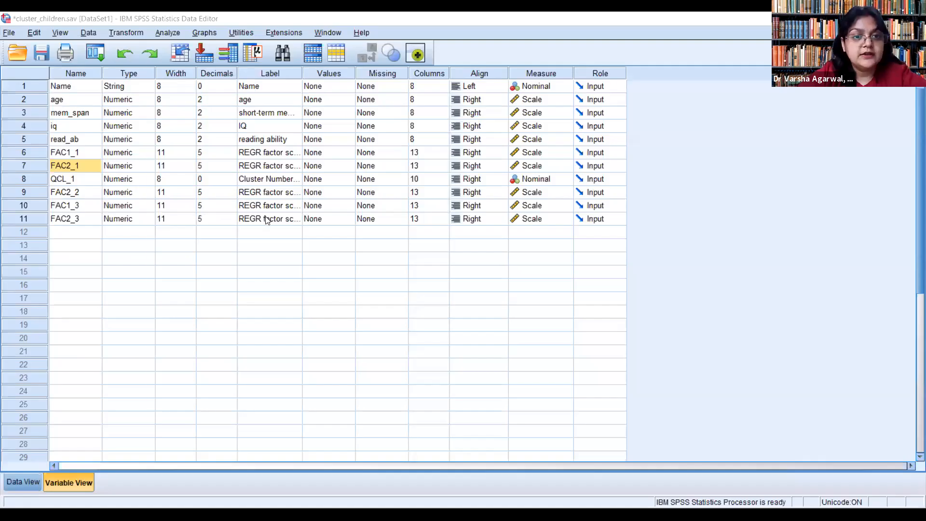
# Step: Start a K-means cluster analysis with 2 clusters, using iterate and classify with a maximum of 10 iterations
pyautogui.click(167, 32)
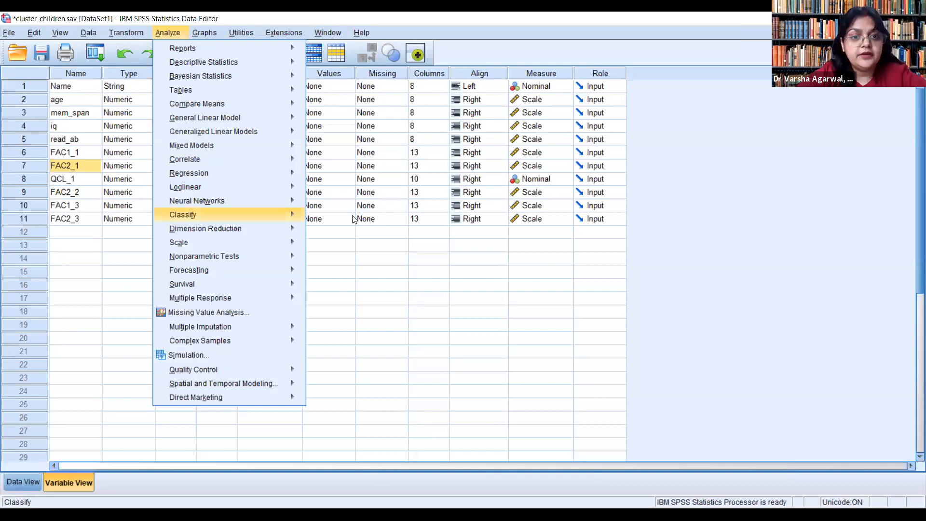
pyautogui.moveTo(300, 215)
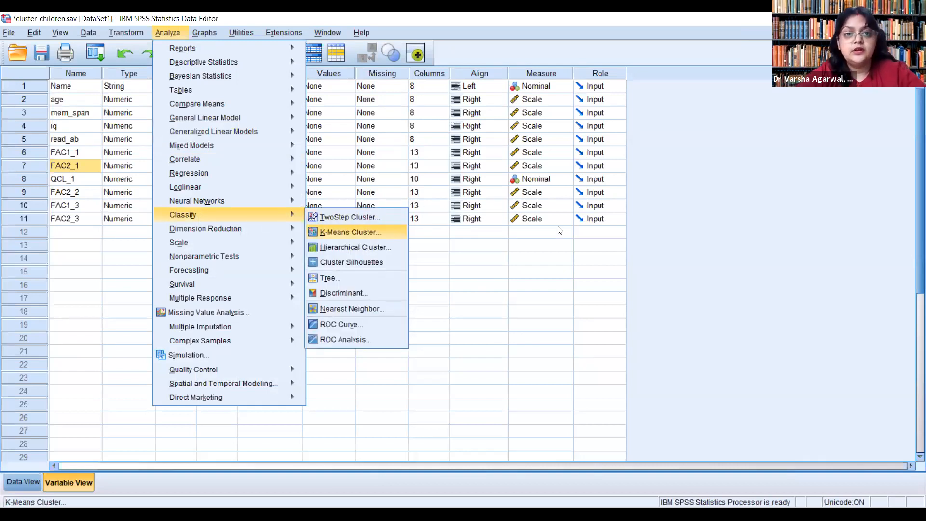
pyautogui.click(350, 232)
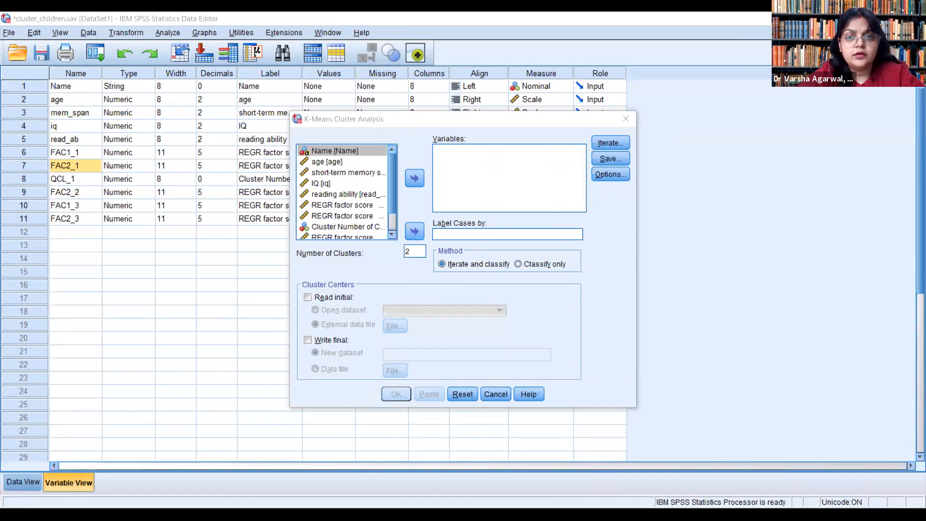
pyautogui.hotkey('alt', 'a')
pyautogui.press('Escape')
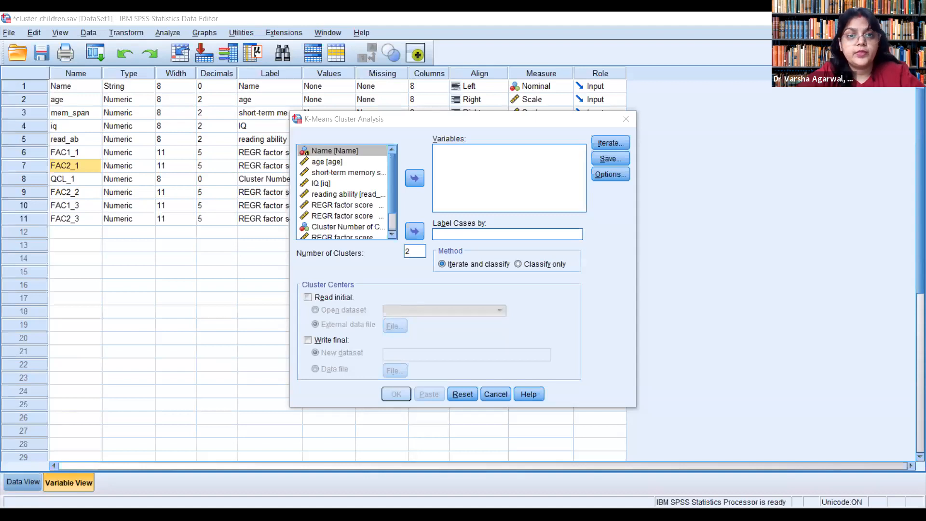
pyautogui.doubleClick(417, 251)
pyautogui.click(416, 251)
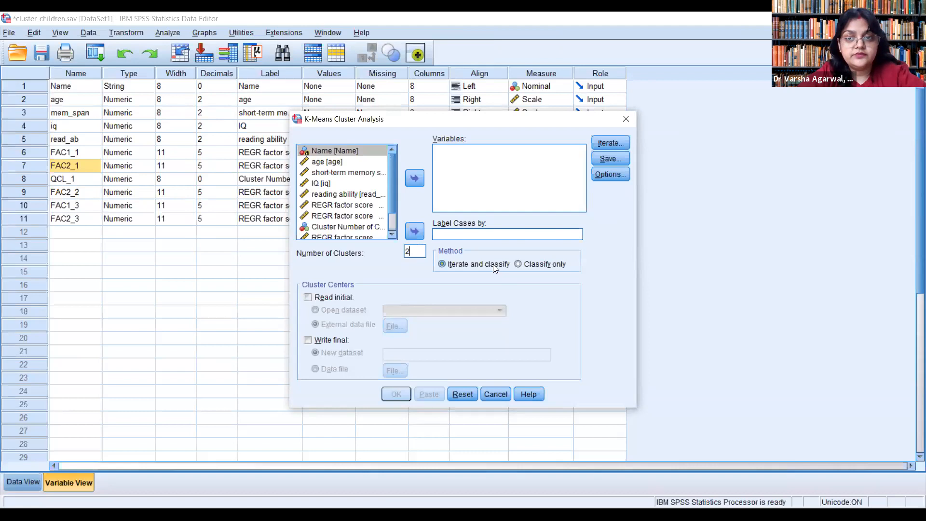
pyautogui.click(610, 143)
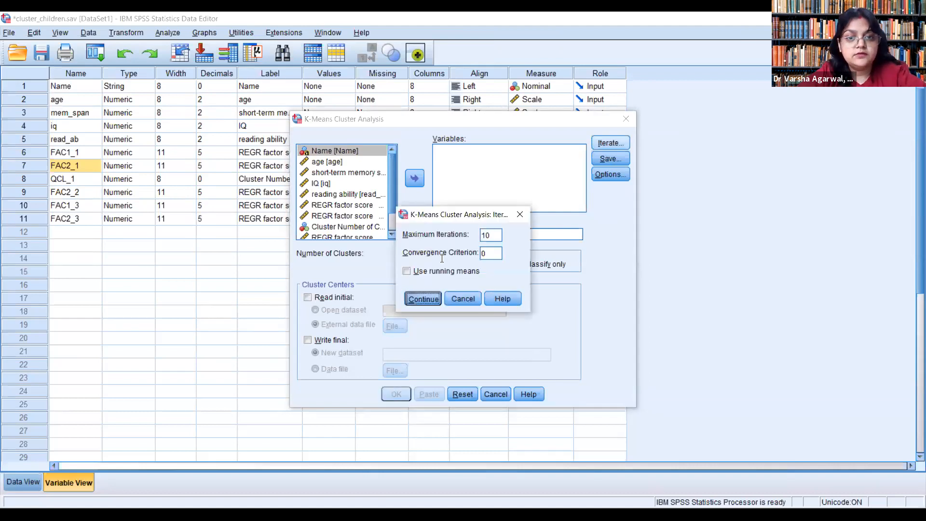
pyautogui.press('Return')
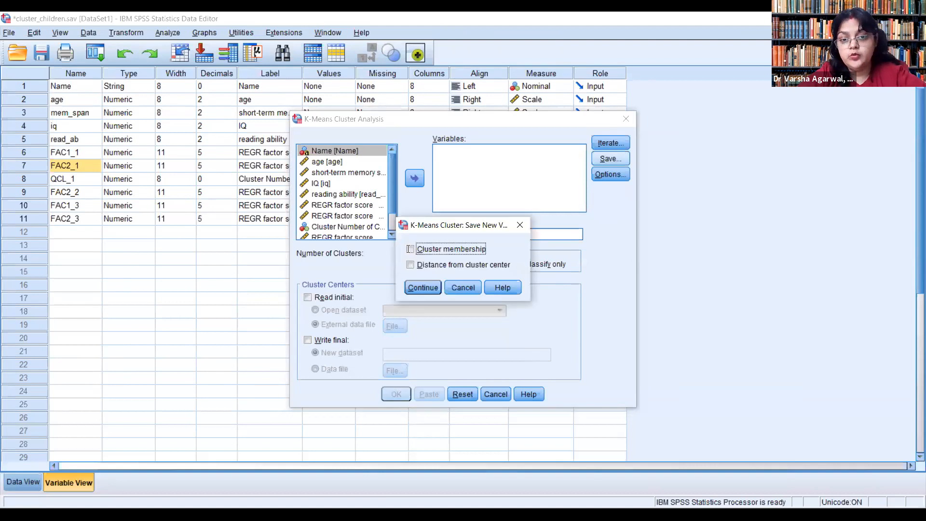
# Step: Save cluster membership as a new variable and add cluster information for each case to the K-means statistics
pyautogui.click(410, 249)
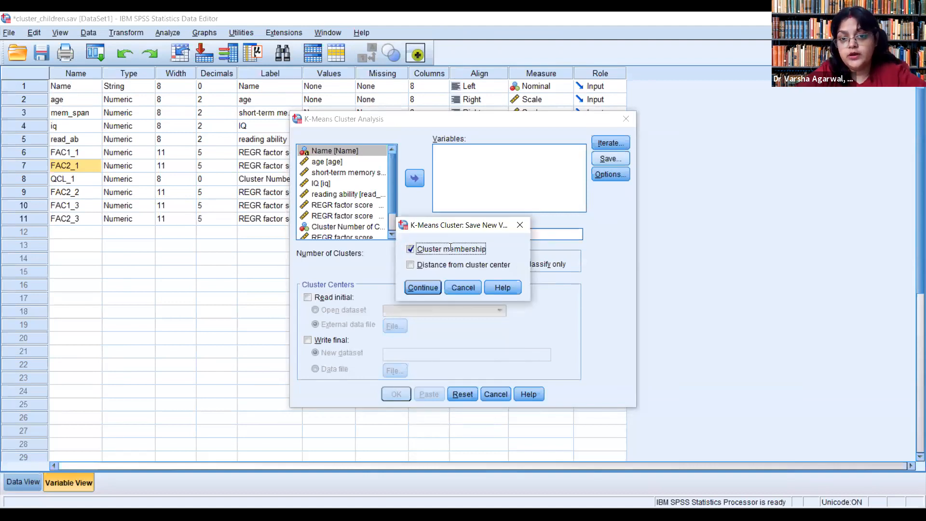
pyautogui.click(428, 287)
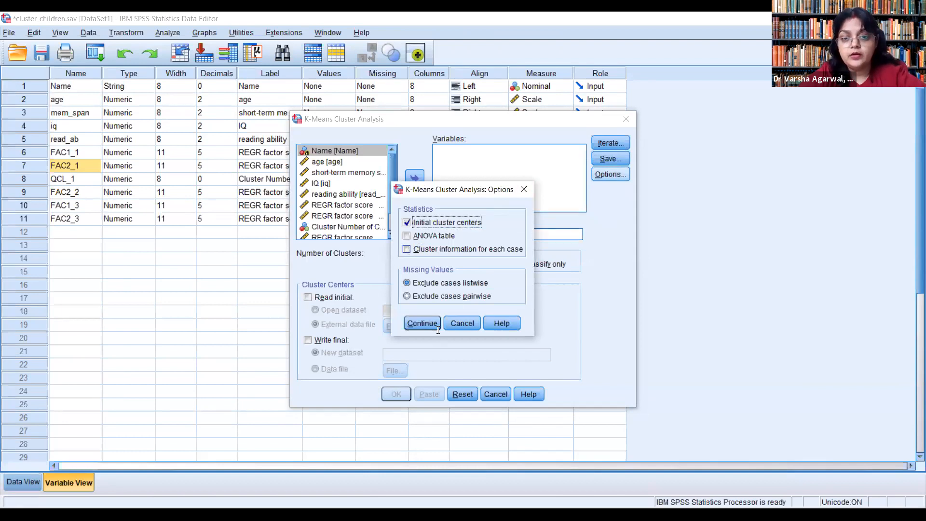
pyautogui.click(406, 249)
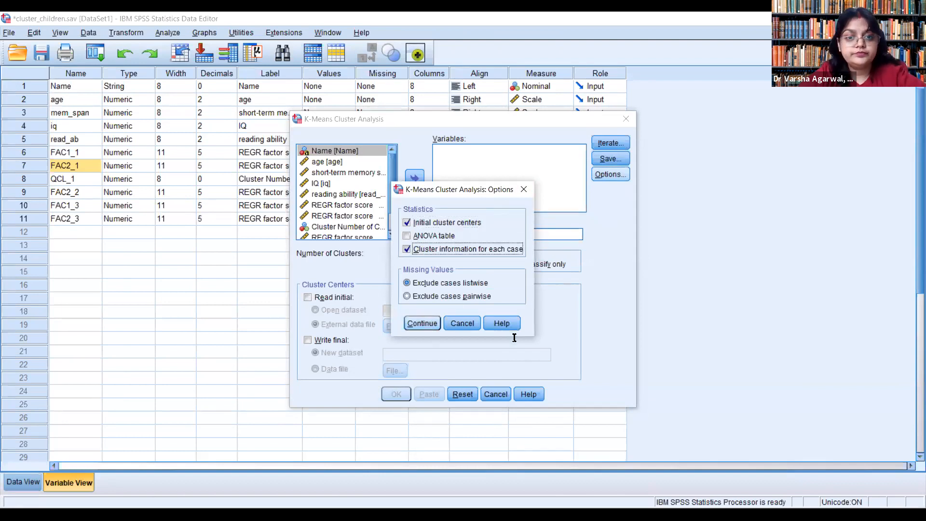
pyautogui.click(422, 324)
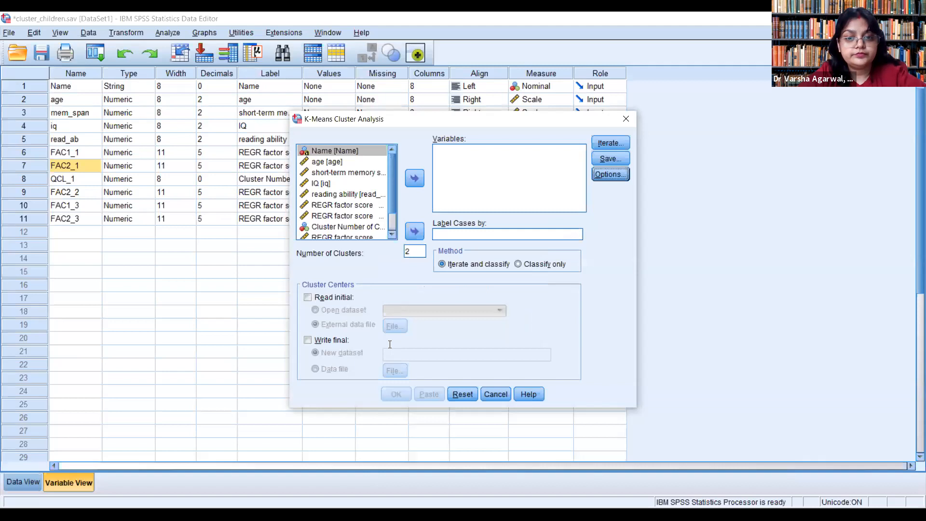
# Step: Use REGR factor scores 1 and 2 for analysis 1 as the clustering variables and run the K-means analysis
pyautogui.click(343, 204)
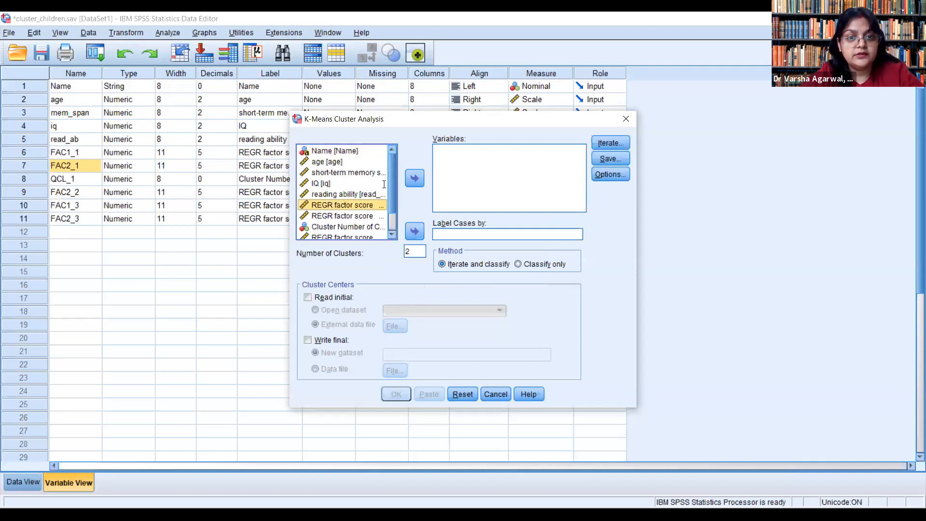
pyautogui.doubleClick(341, 204)
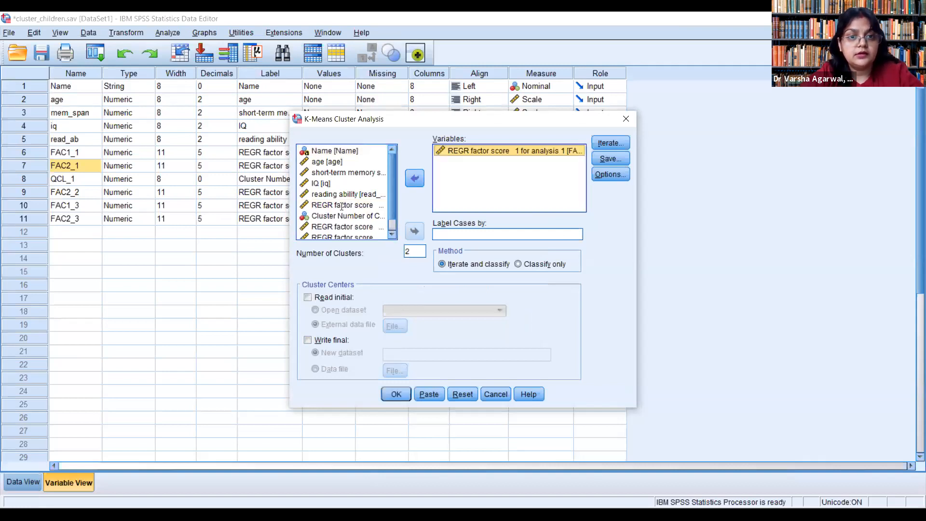
pyautogui.click(417, 177)
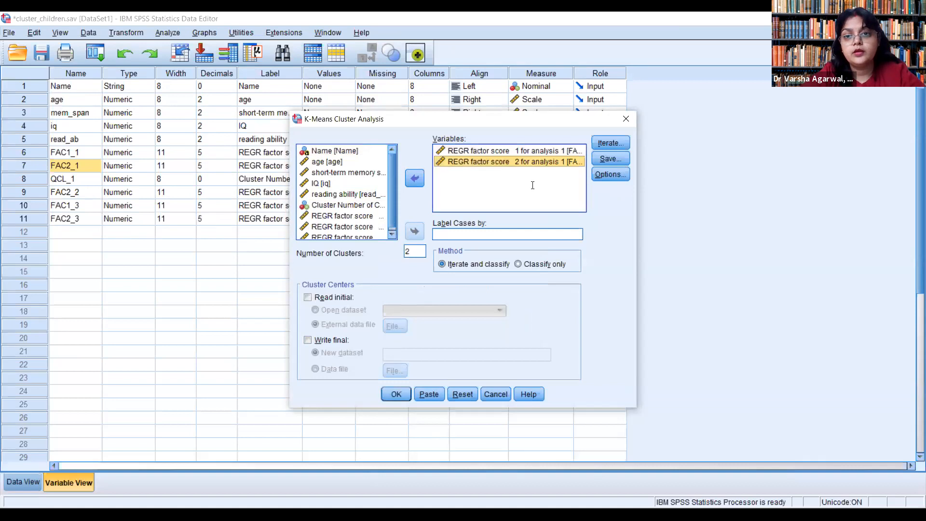
pyautogui.click(400, 395)
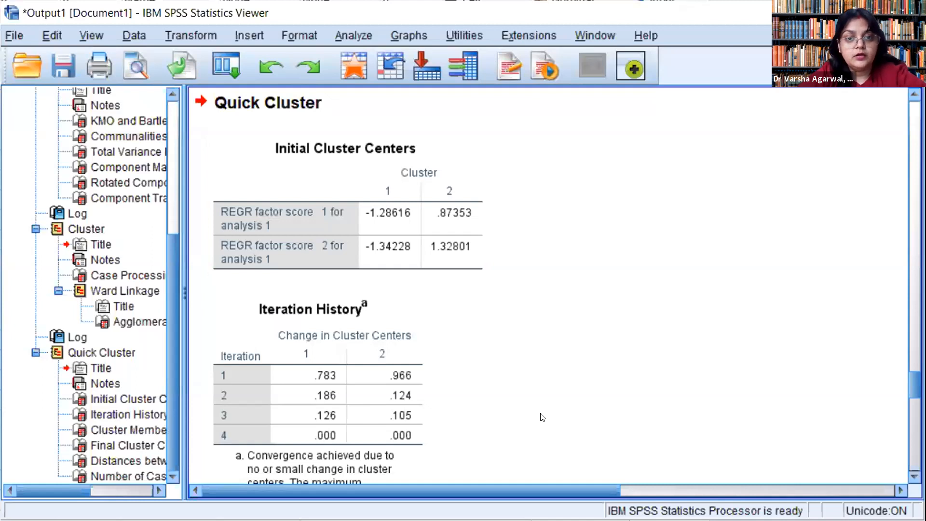
# Step: Examine the Quick Cluster output, including initial cluster centers, iteration history, cluster membership, distances between final centers and number of cases per cluster
pyautogui.click(376, 218)
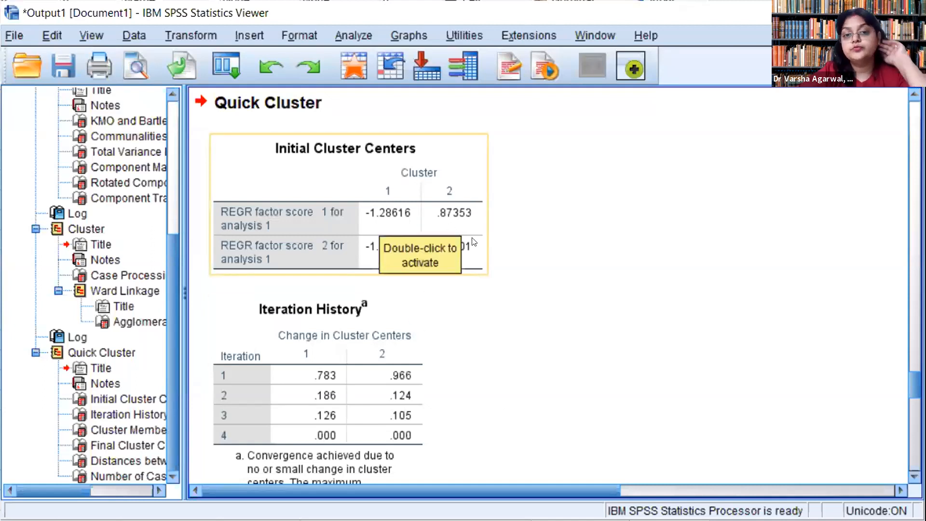
pyautogui.click(513, 390)
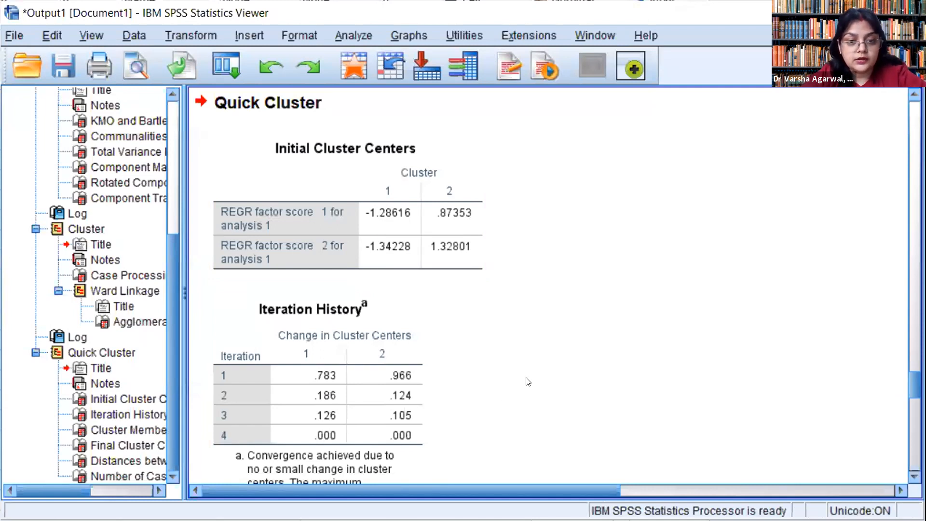
pyautogui.scroll(-10, 528, 382)
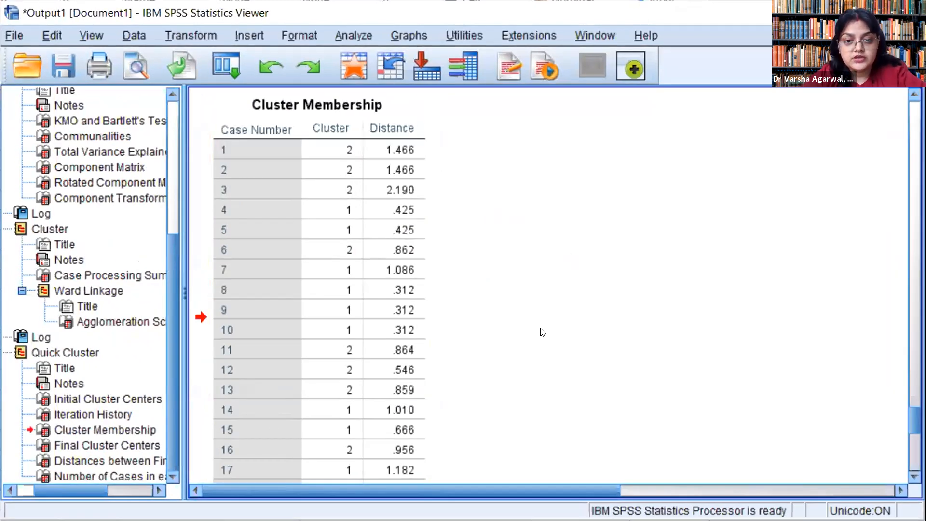
pyautogui.scroll(-10, 542, 333)
pyautogui.scroll(-3, 542, 332)
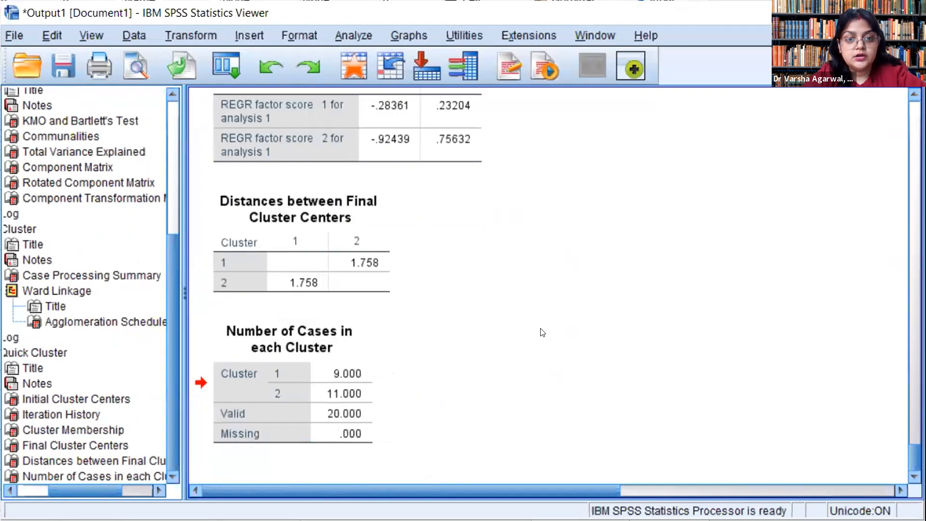
pyautogui.click(291, 354)
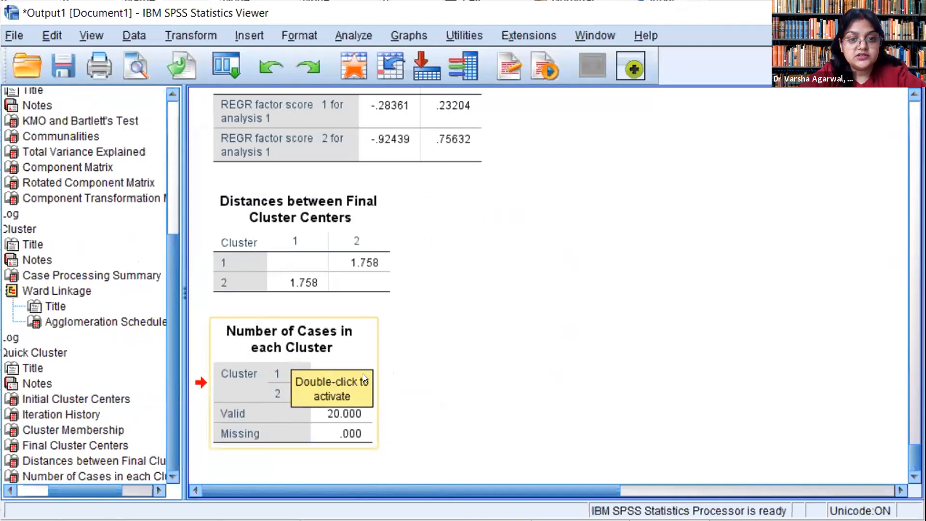
pyautogui.click(410, 395)
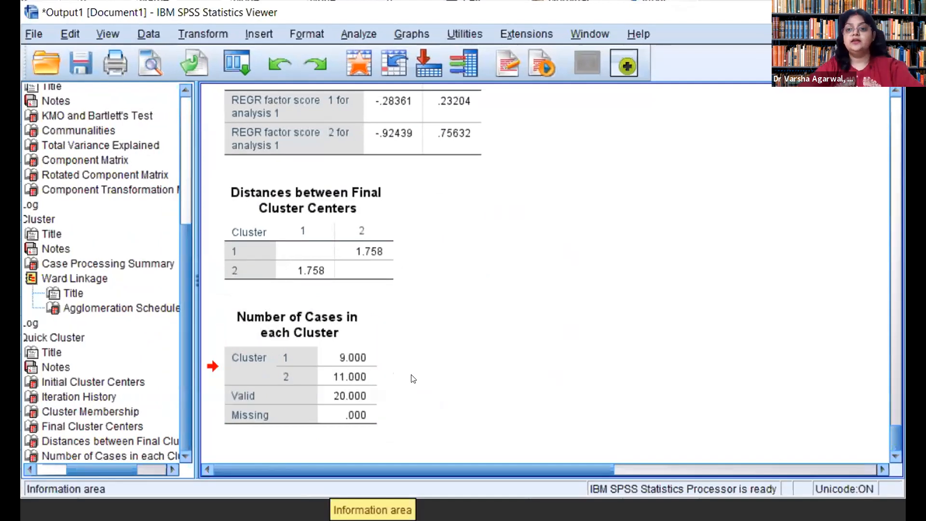
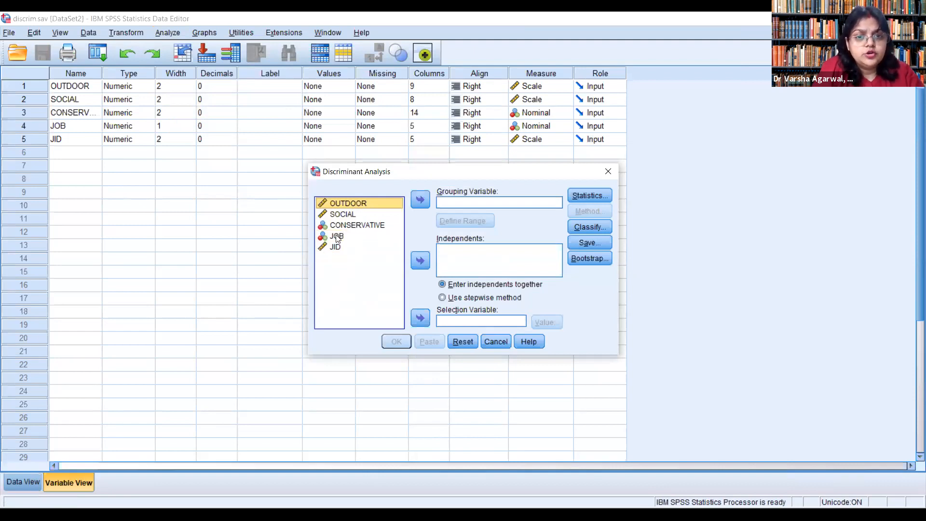
pyautogui.click(337, 236)
pyautogui.click(418, 201)
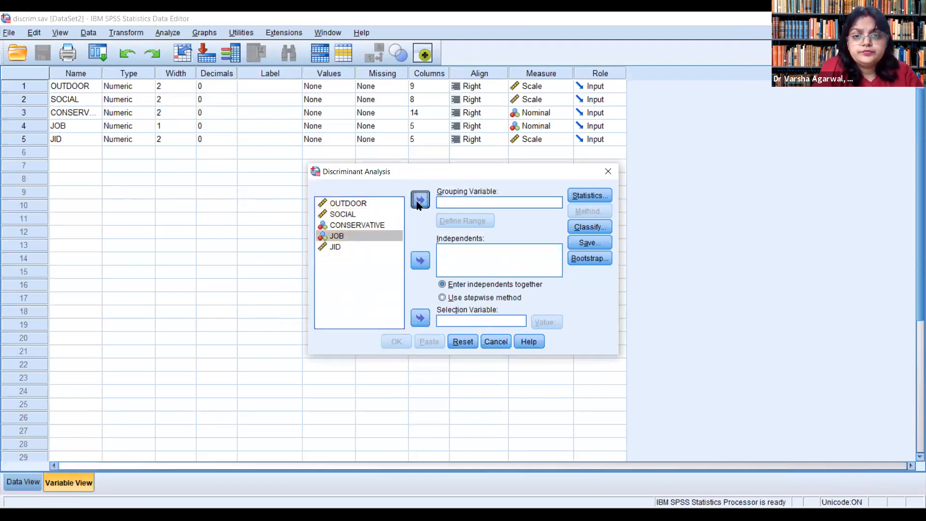
pyautogui.click(462, 221)
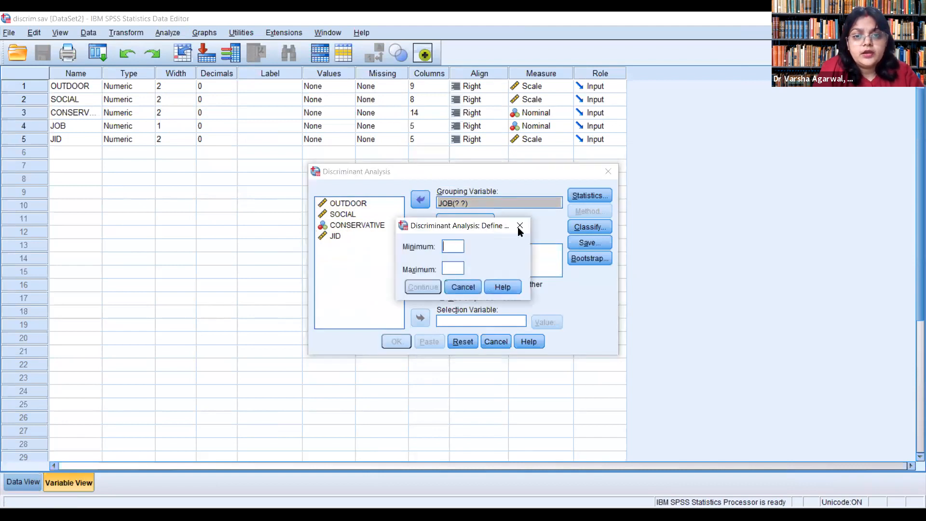
pyautogui.click(518, 226)
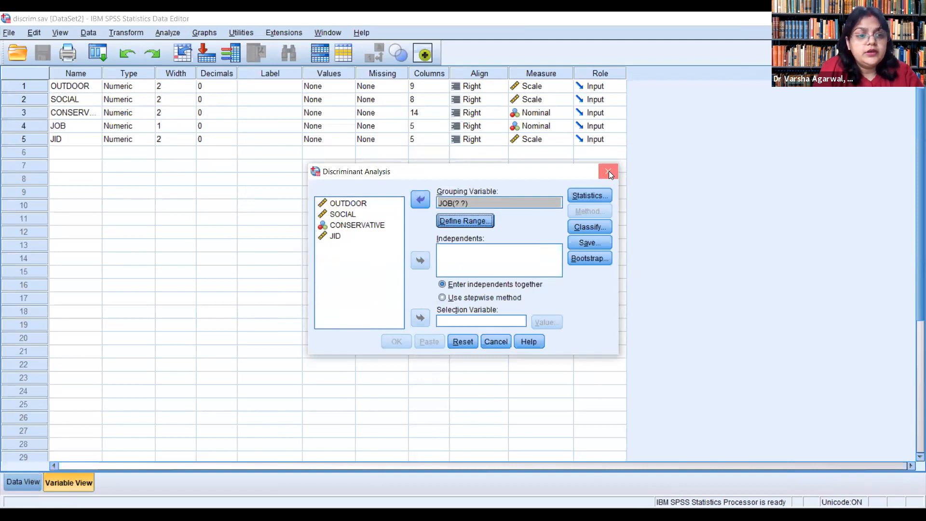
pyautogui.click(609, 171)
# Step: Examine the JOB column in the discrim.sav case data to find its lowest and second group codes
pyautogui.click(23, 482)
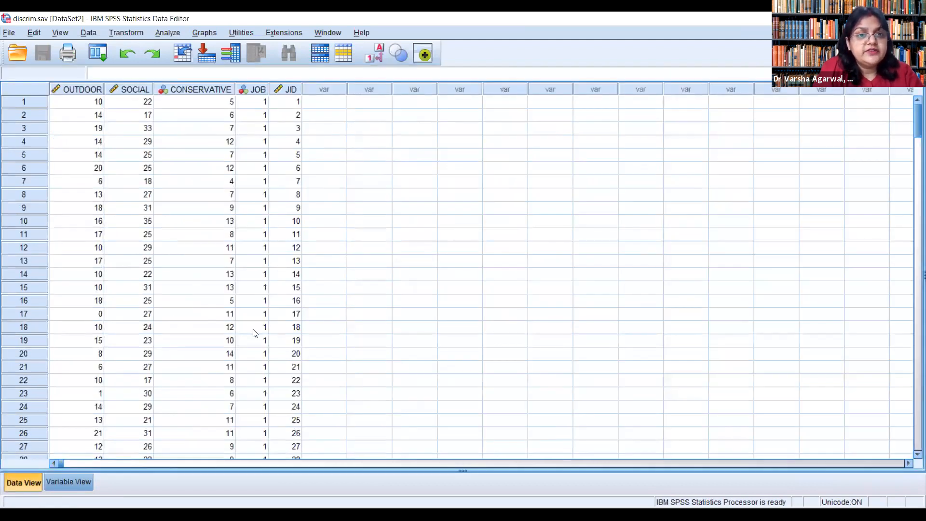
pyautogui.scroll(-20, 255, 332)
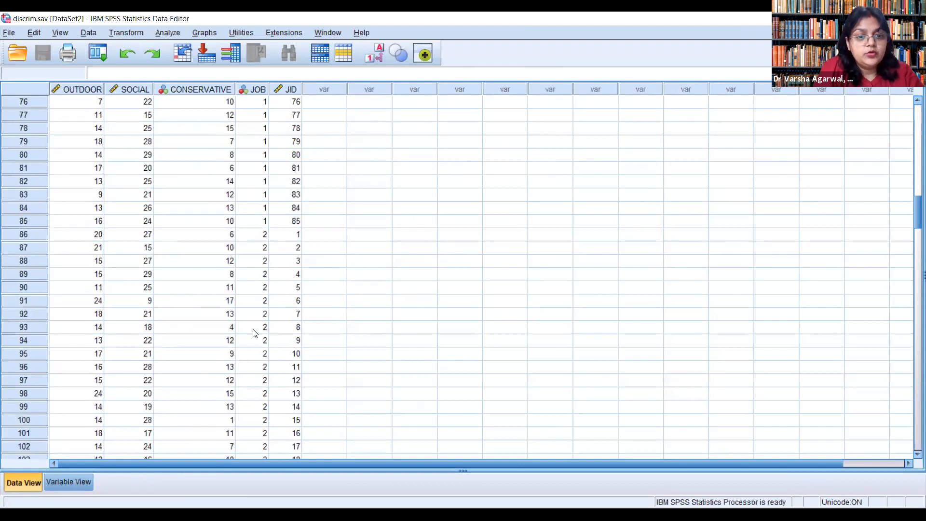
pyautogui.scroll(20, 255, 333)
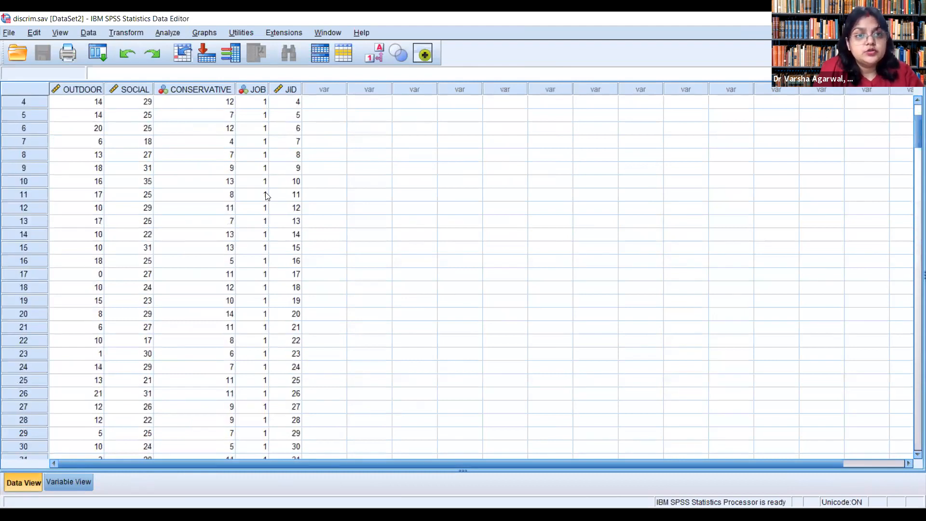
pyautogui.scroll(-20, 263, 288)
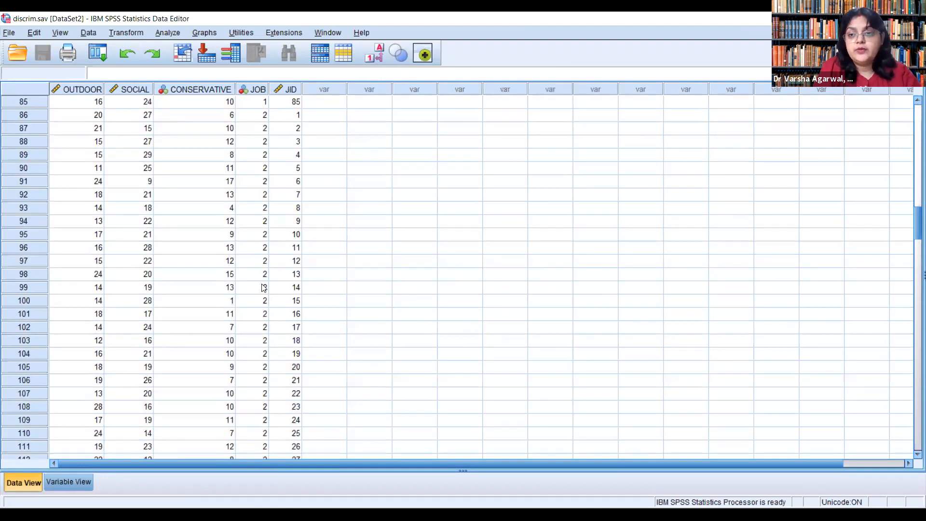
pyautogui.scroll(20, 263, 288)
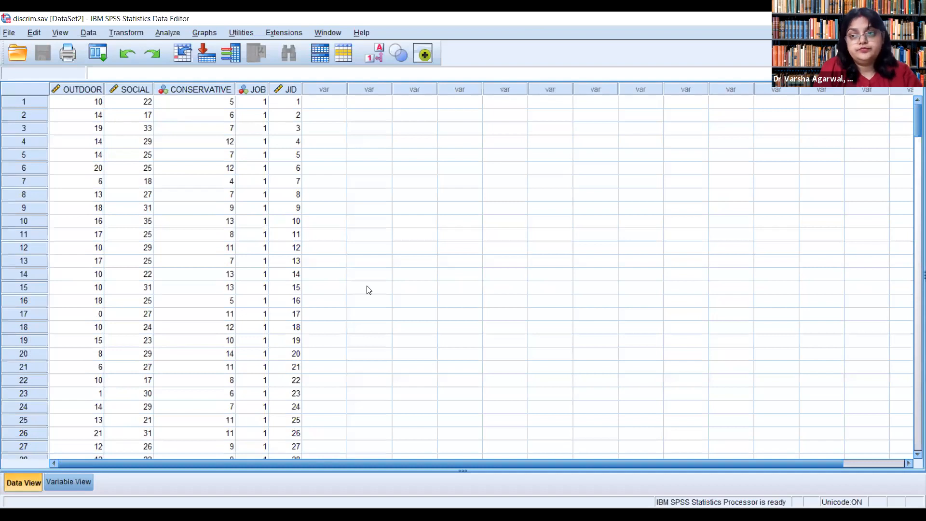
pyautogui.scroll(-20, 289, 328)
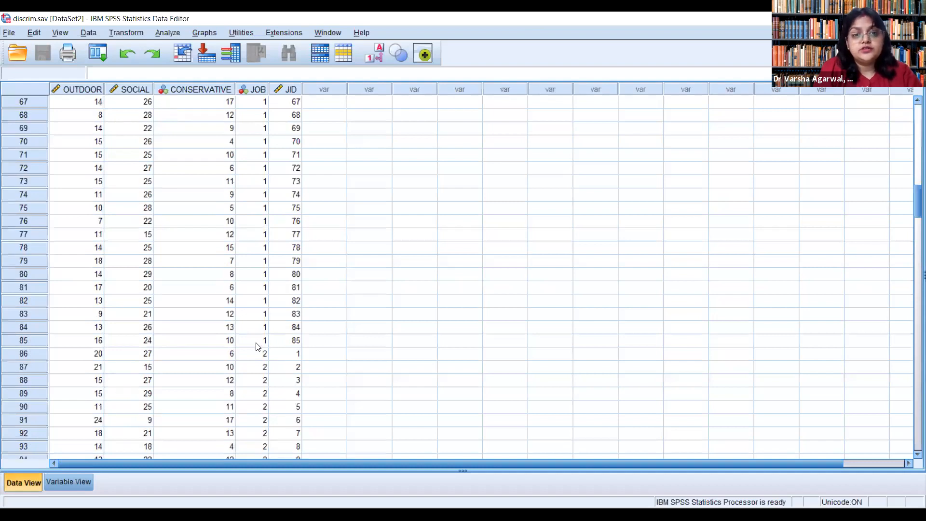
pyautogui.scroll(20, 265, 370)
pyautogui.click(265, 370)
pyautogui.scroll(-13, 265, 370)
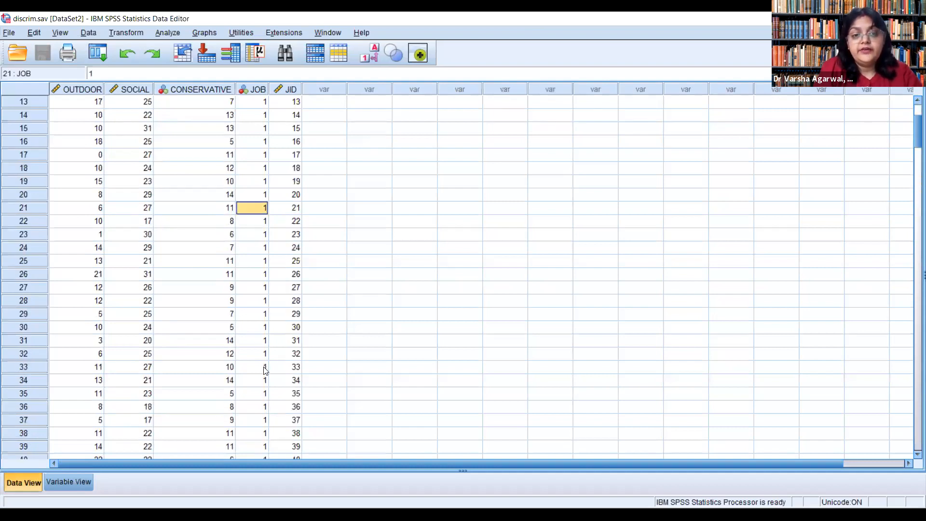
pyautogui.scroll(13, 265, 370)
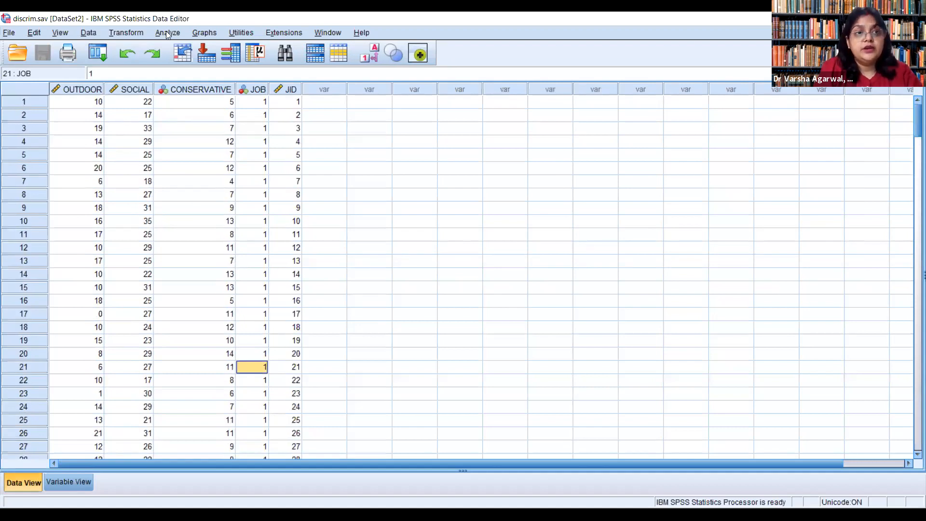
# Step: Start a Discriminant analysis with JOB as the grouping variable
pyautogui.click(167, 33)
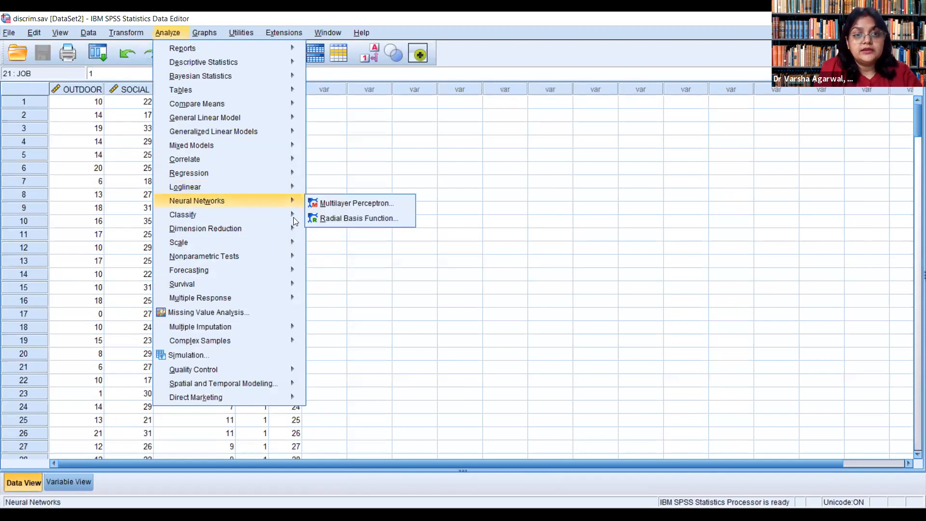
pyautogui.moveTo(289, 228)
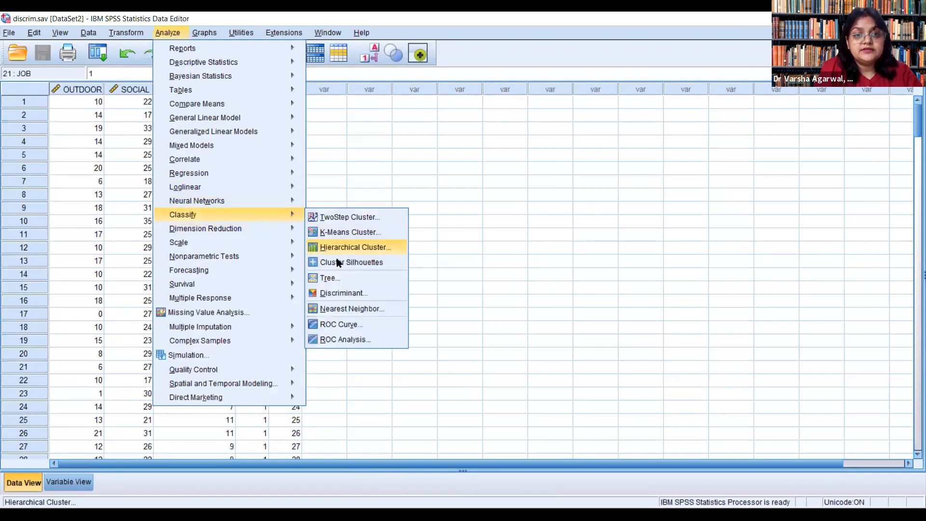
pyautogui.click(342, 294)
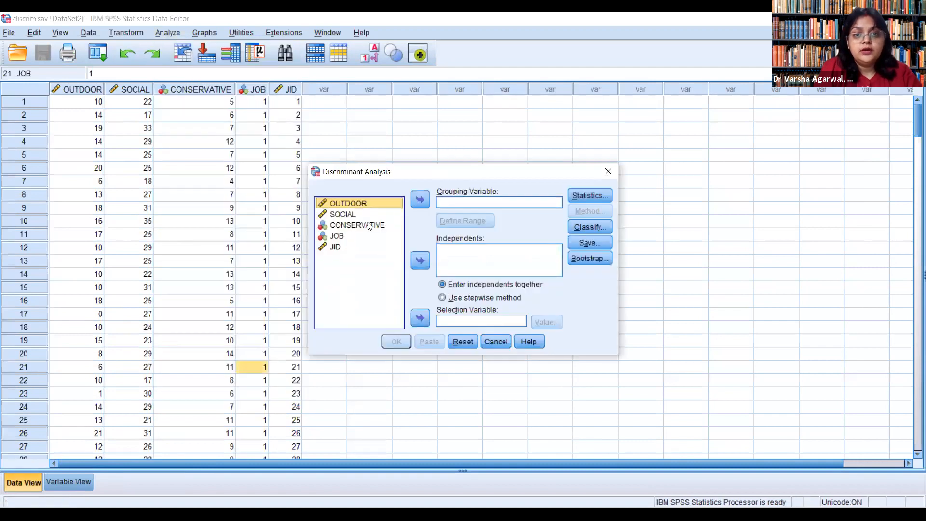
pyautogui.click(339, 237)
pyautogui.click(420, 199)
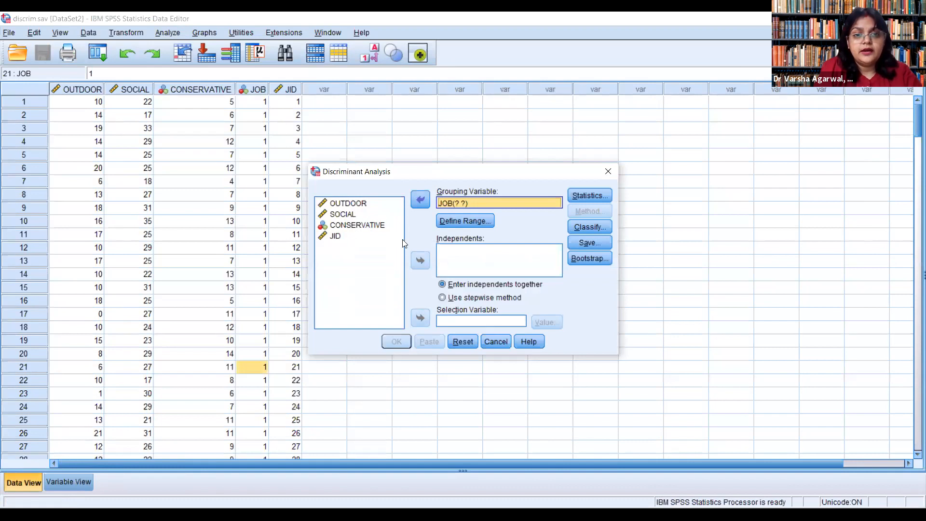
# Step: Add SOCIAL and OUTDOOR as the independent variables, leaving JID out of the analysis
pyautogui.doubleClick(356, 215)
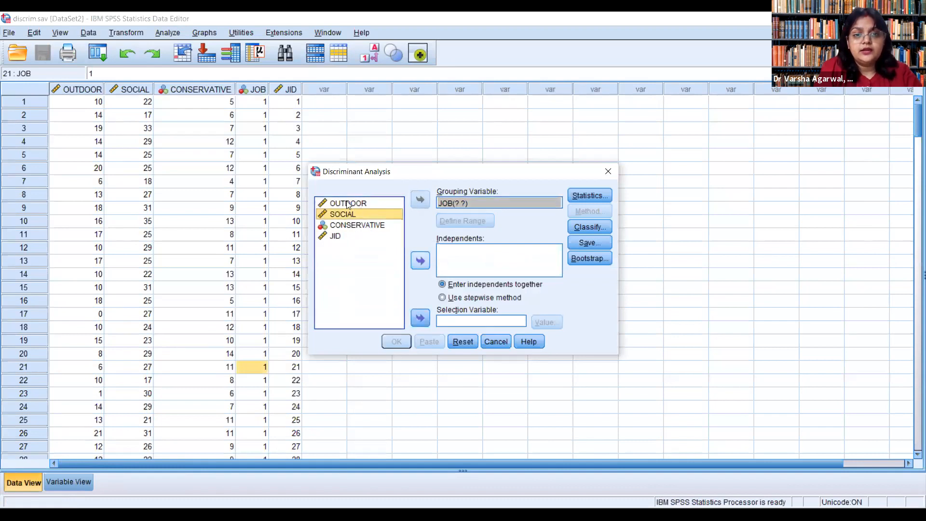
pyautogui.click(420, 260)
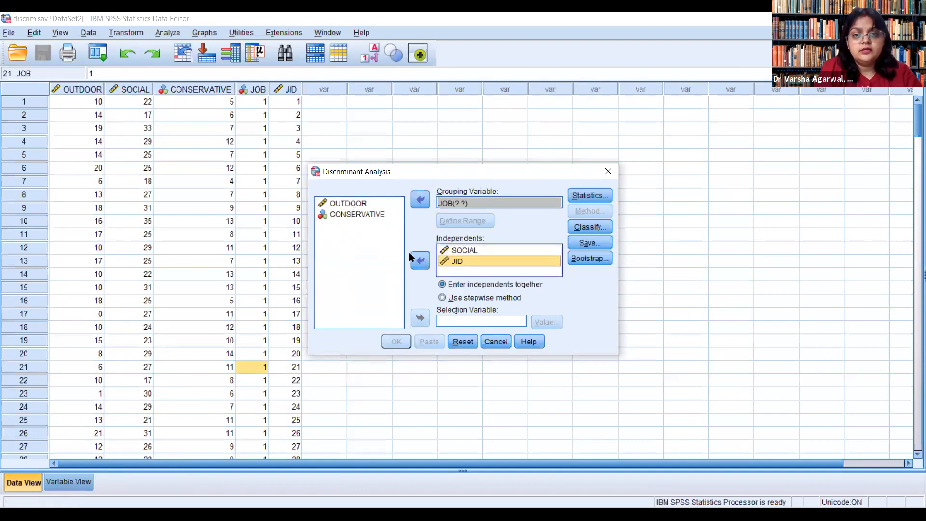
pyautogui.click(419, 262)
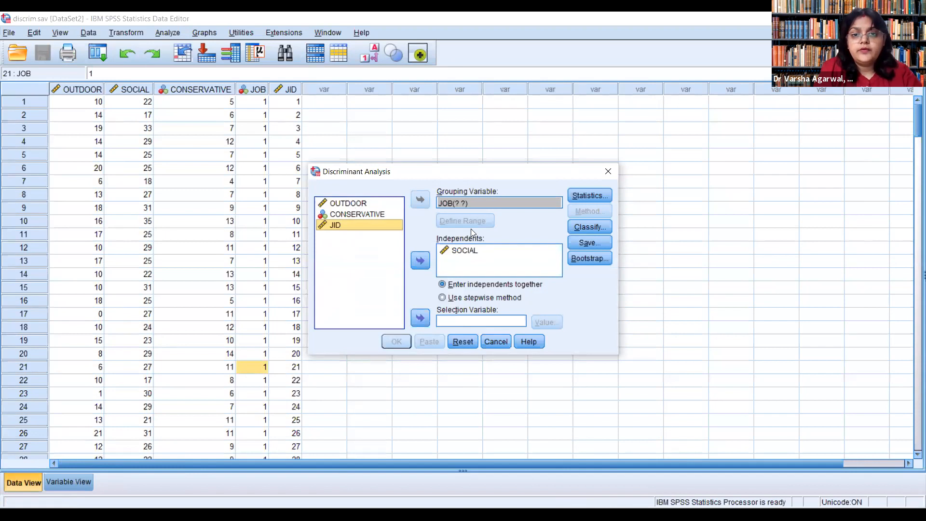
pyautogui.doubleClick(348, 203)
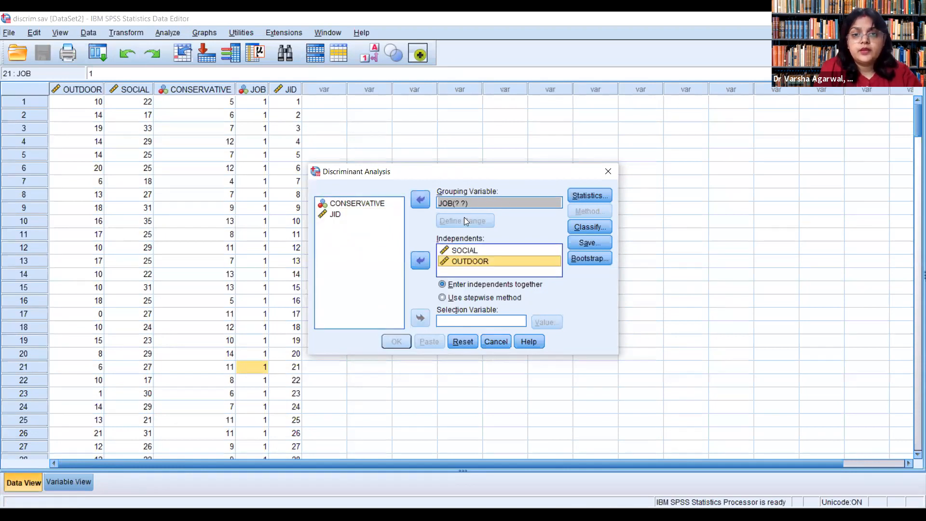
# Step: Define the range of the JOB grouping variable with minimum 1 and maximum 2
pyautogui.click(463, 203)
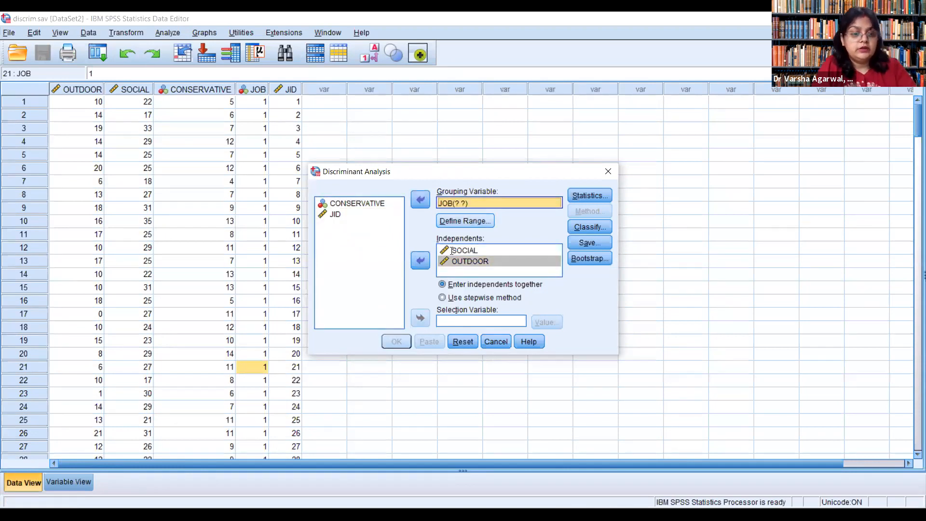
pyautogui.click(465, 221)
pyautogui.write('1')
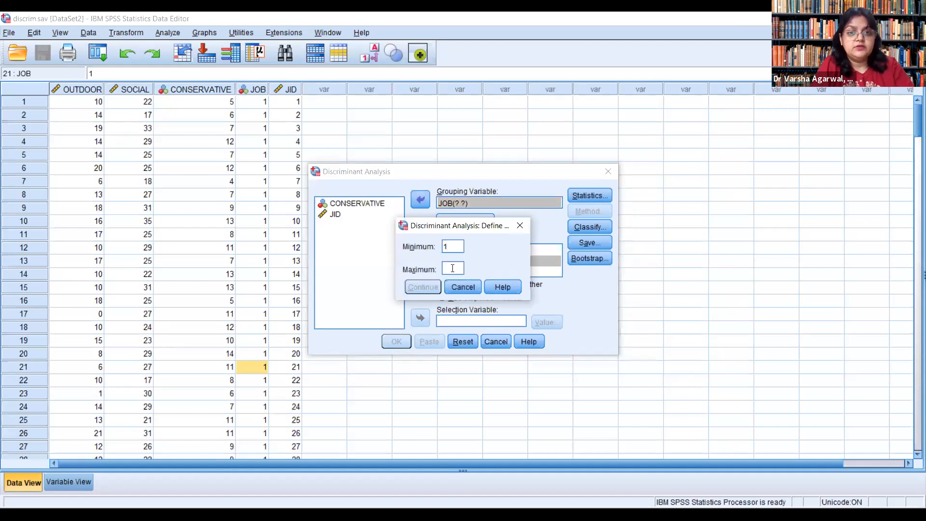
pyautogui.press('Tab')
pyautogui.write('2')
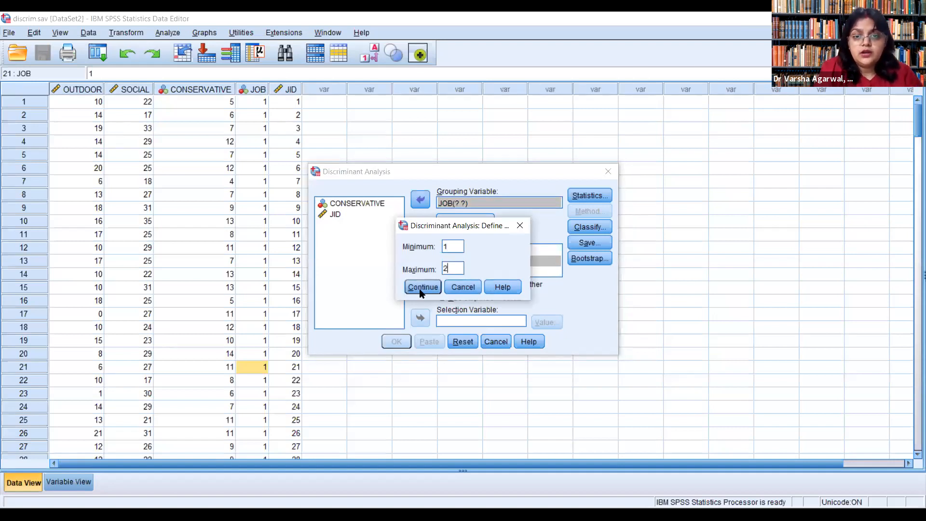
pyautogui.press('Return')
# Step: Review the statistics and classification options of the discriminant analysis, accepting the default settings
pyautogui.click(591, 195)
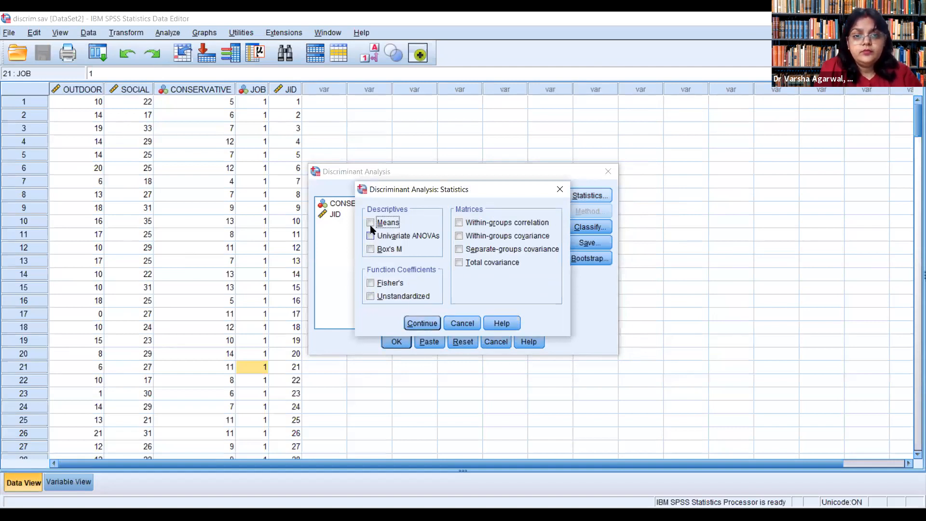
pyautogui.click(421, 325)
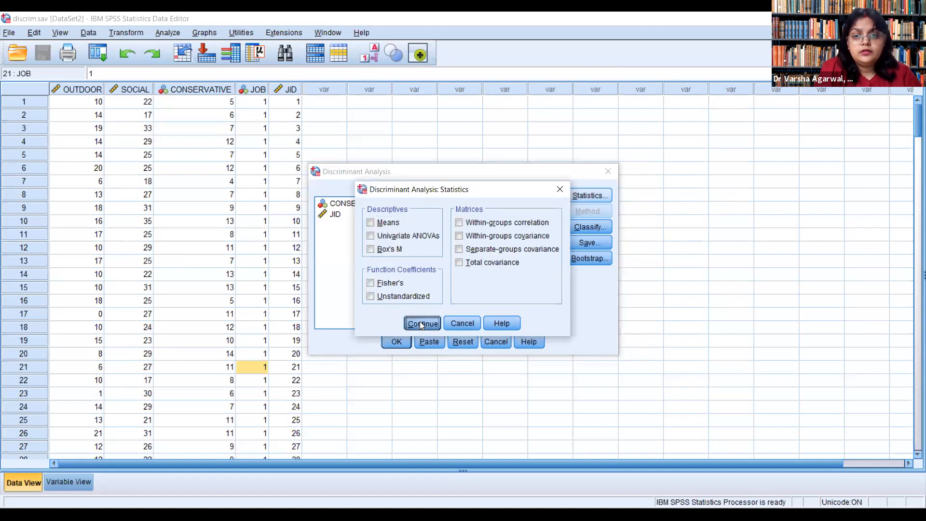
pyautogui.click(590, 228)
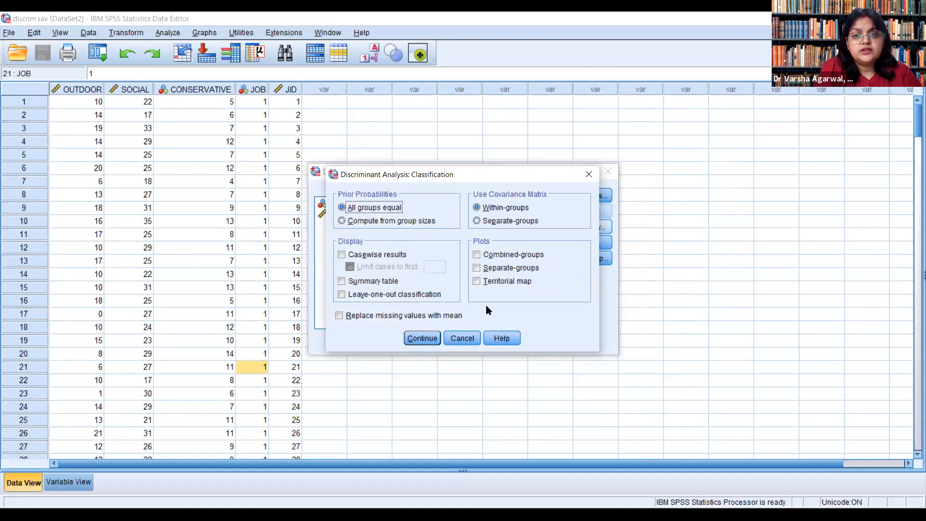
pyautogui.click(425, 338)
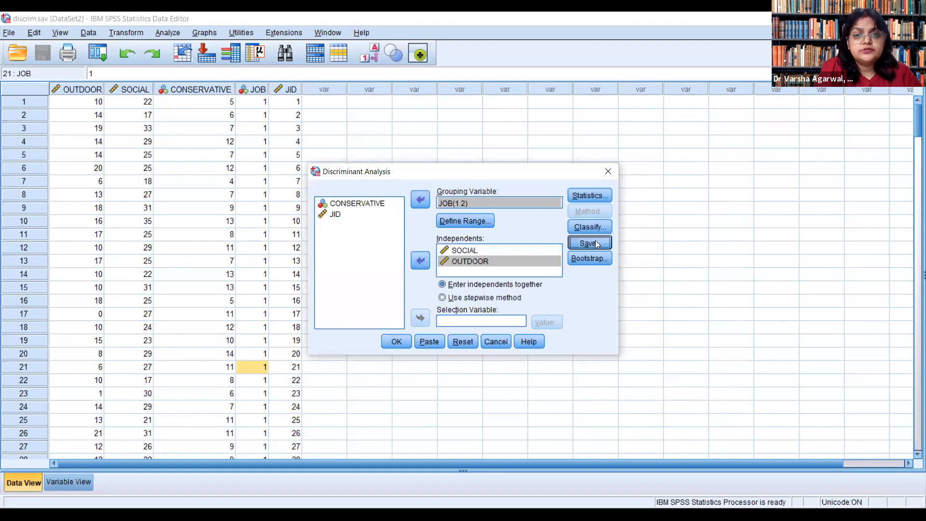
# Step: Save predicted group membership and discriminant scores as new variables and run the discriminant analysis
pyautogui.click(596, 244)
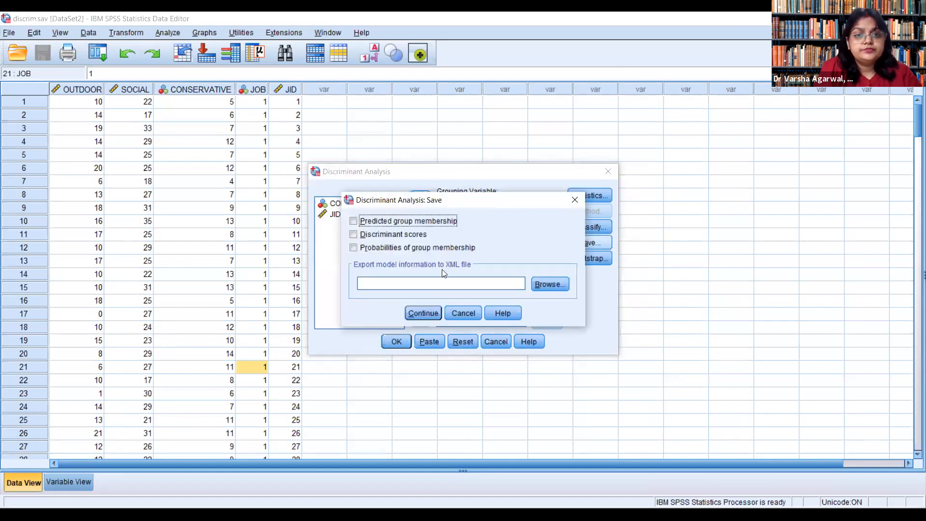
pyautogui.click(353, 235)
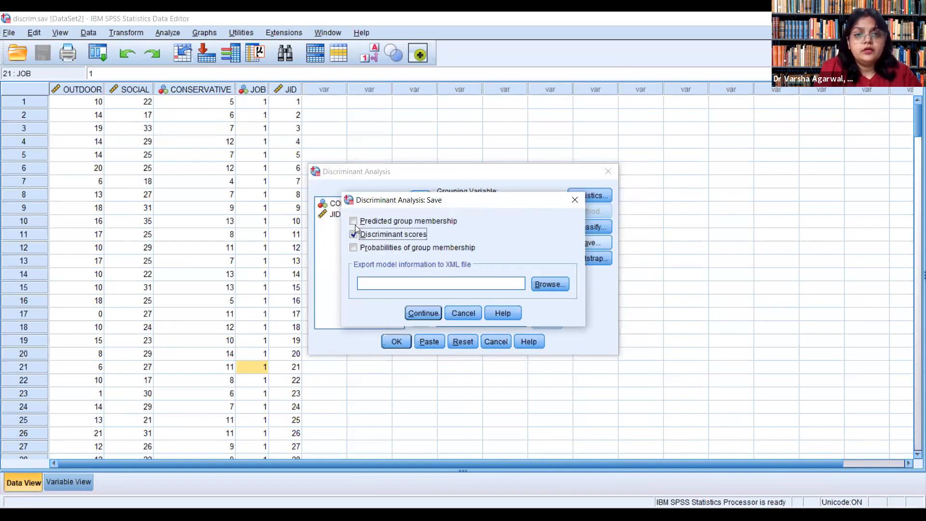
pyautogui.click(354, 221)
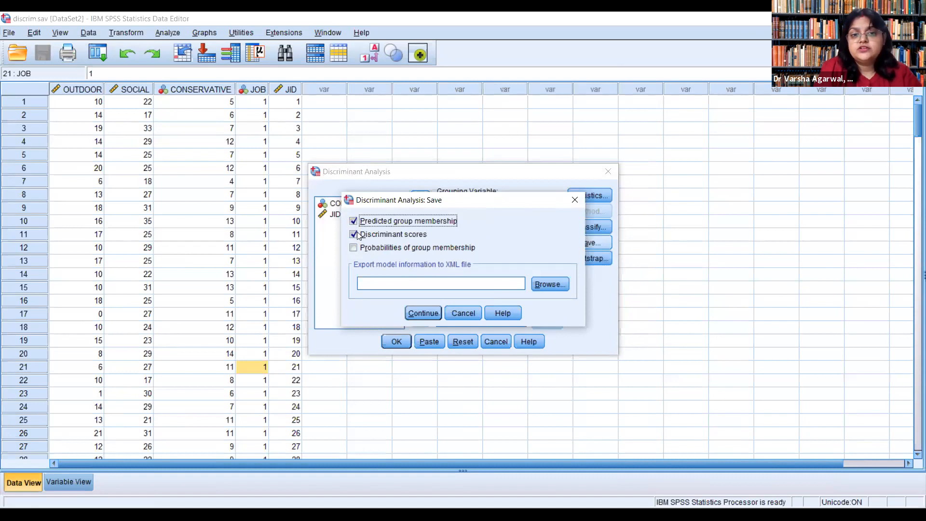
pyautogui.click(421, 313)
pyautogui.click(395, 341)
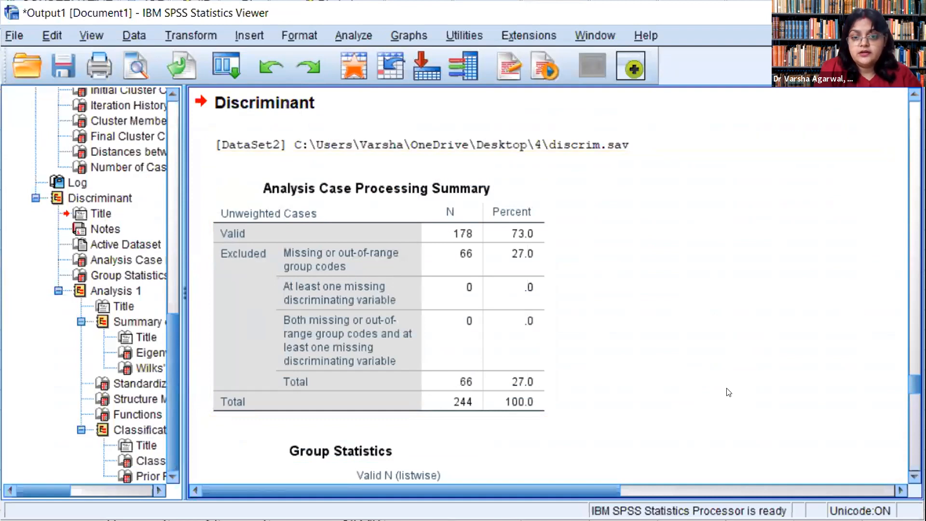
# Step: Examine the discriminant output from the case processing summary and group statistics through Wilks' Lambda, function coefficients and group centroids to the classification statistics
pyautogui.scroll(-3, 635, 381)
pyautogui.scroll(-3, 635, 381)
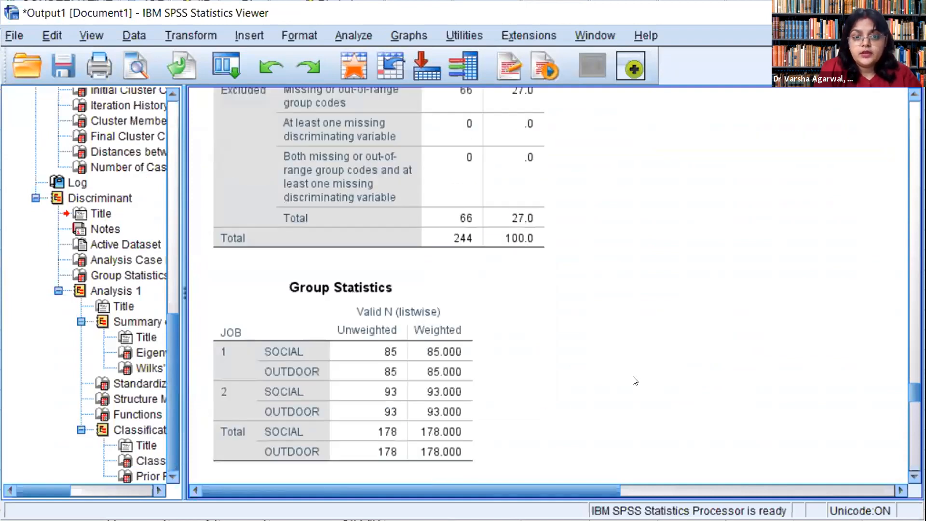
pyautogui.scroll(-6, 635, 381)
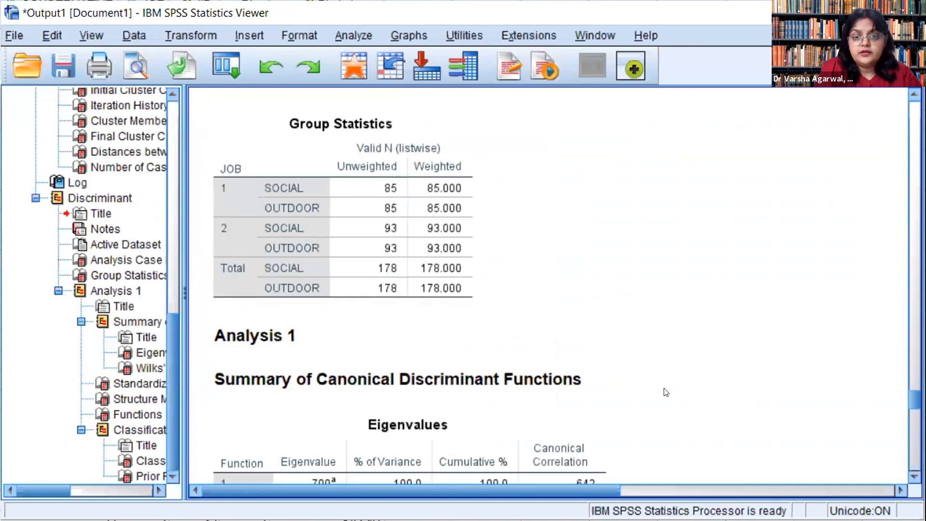
pyautogui.scroll(-6, 666, 391)
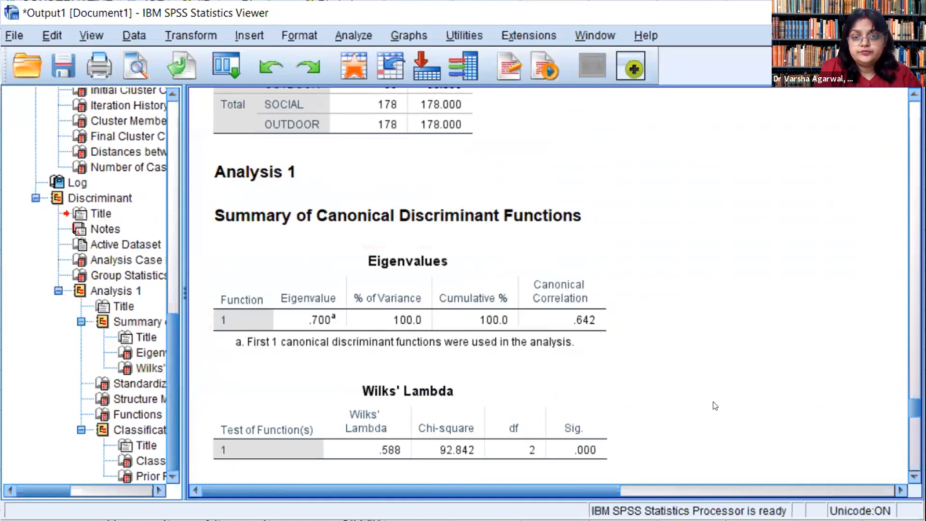
pyautogui.scroll(-3, 715, 405)
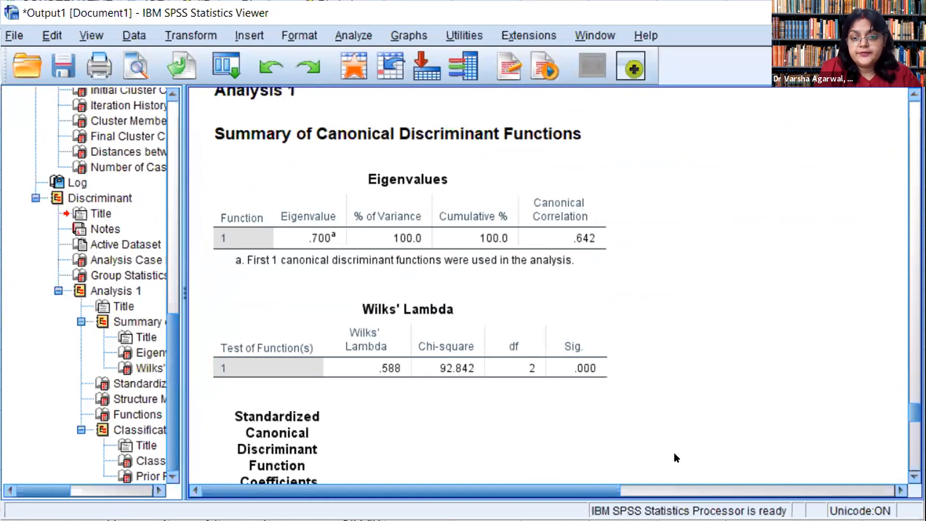
pyautogui.scroll(-6, 704, 412)
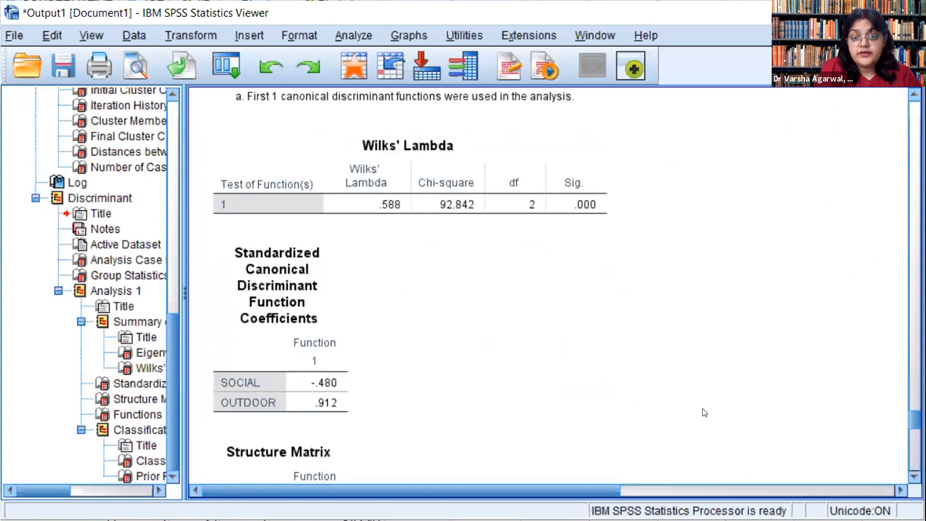
pyautogui.scroll(-3, 705, 412)
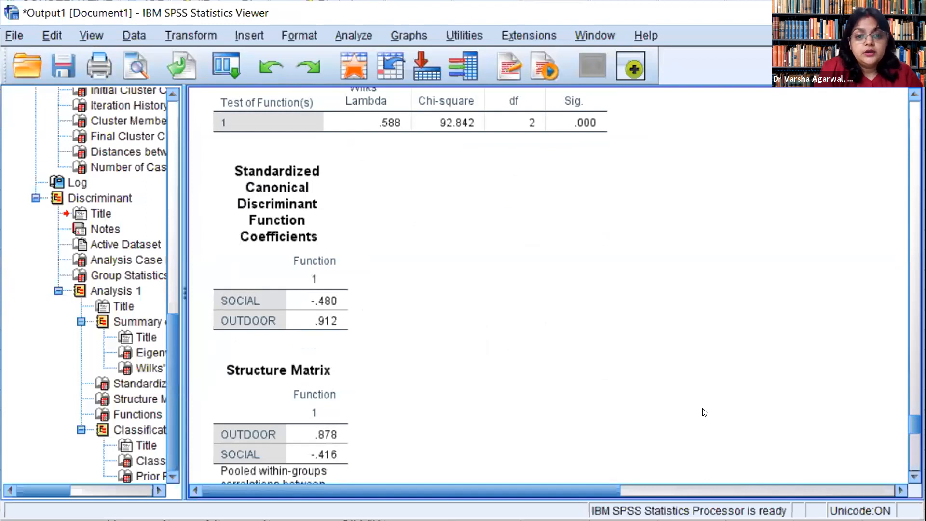
pyautogui.scroll(-3, 704, 412)
pyautogui.scroll(-12, 705, 412)
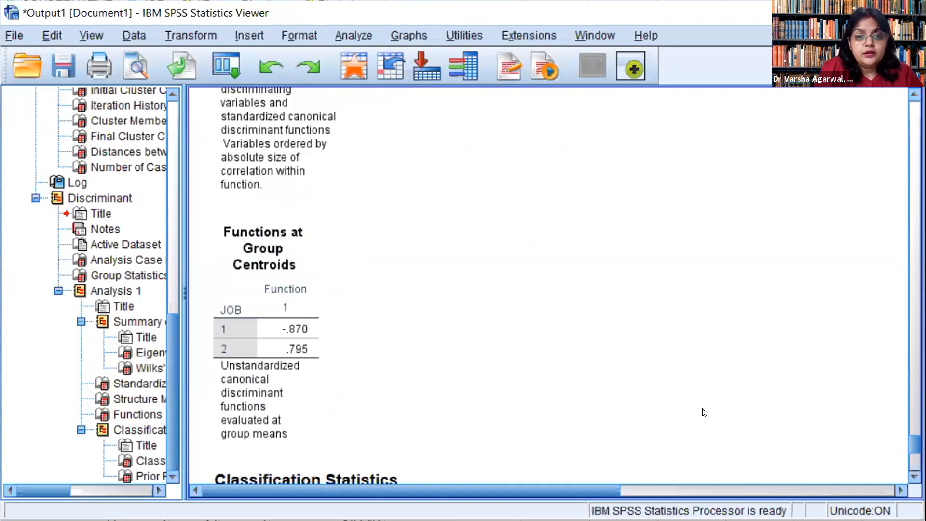
pyautogui.scroll(-9, 704, 412)
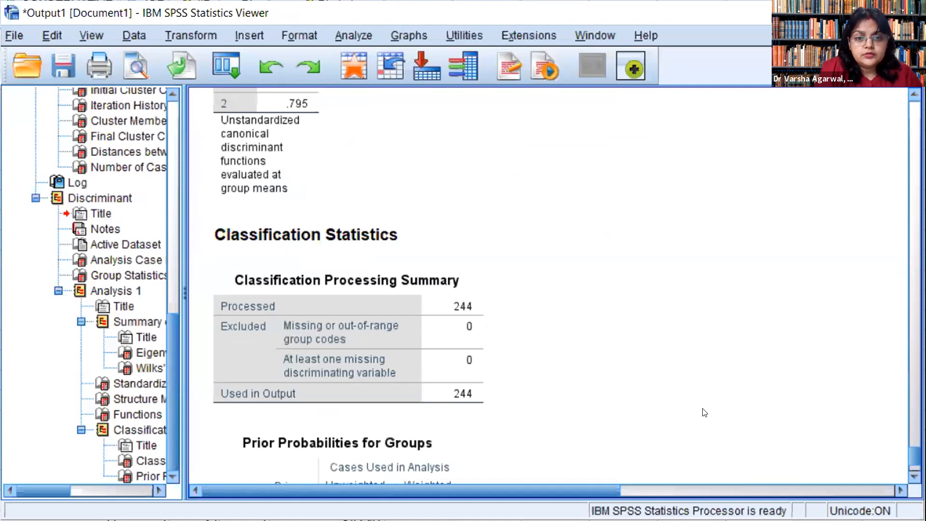
pyautogui.scroll(-4, 704, 412)
# Step: Switch to the SPSS-Tutorial-Cluster-Analysis-converted presentation in PowerPoint, start the slide show from the SPSS Windows slide and advance to the Thank You slide
pyautogui.click(244, 389)
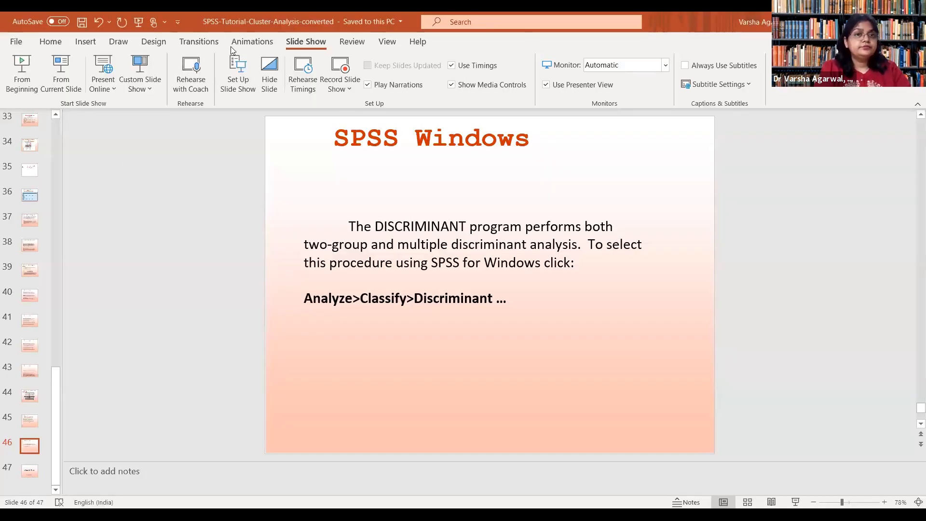
pyautogui.click(61, 72)
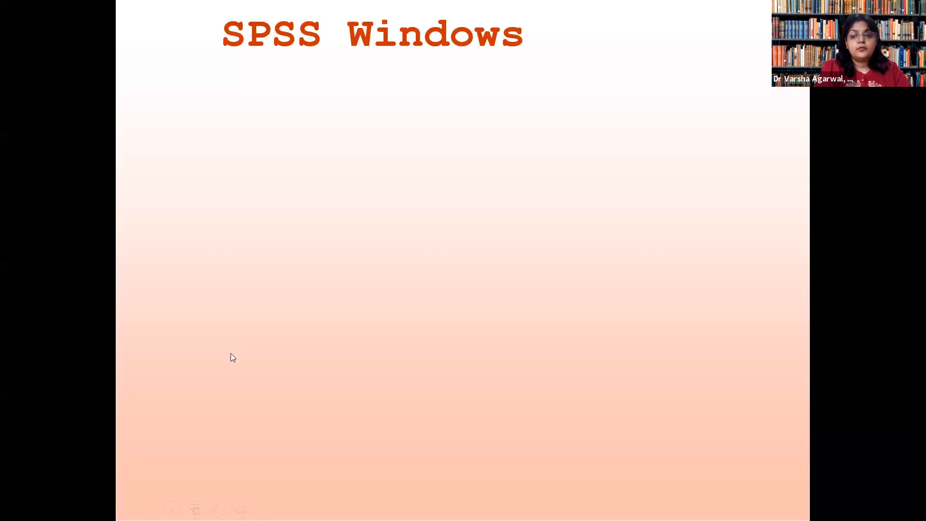
pyautogui.click(230, 353)
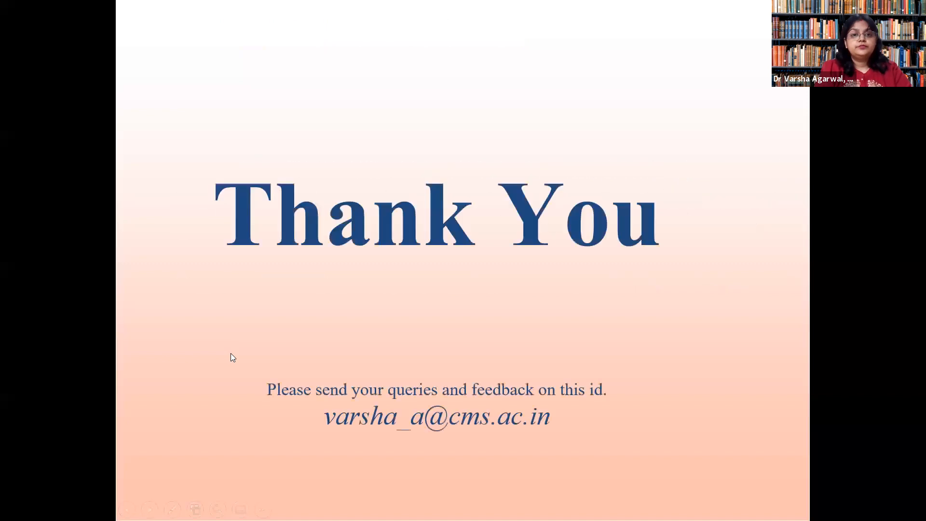